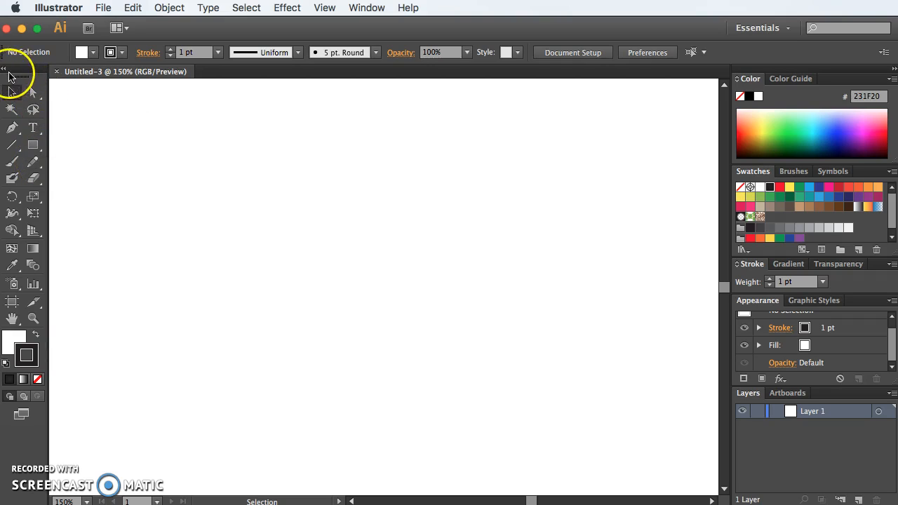
click(409, 9)
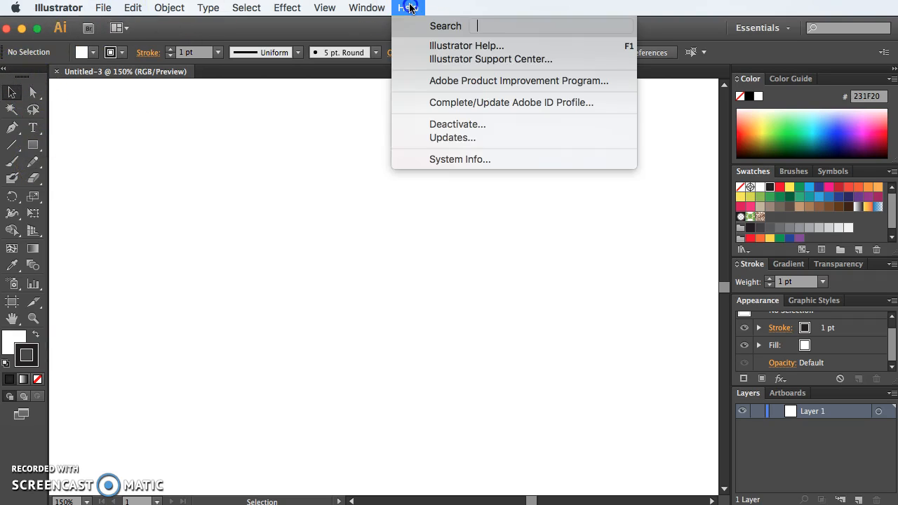
click(411, 7)
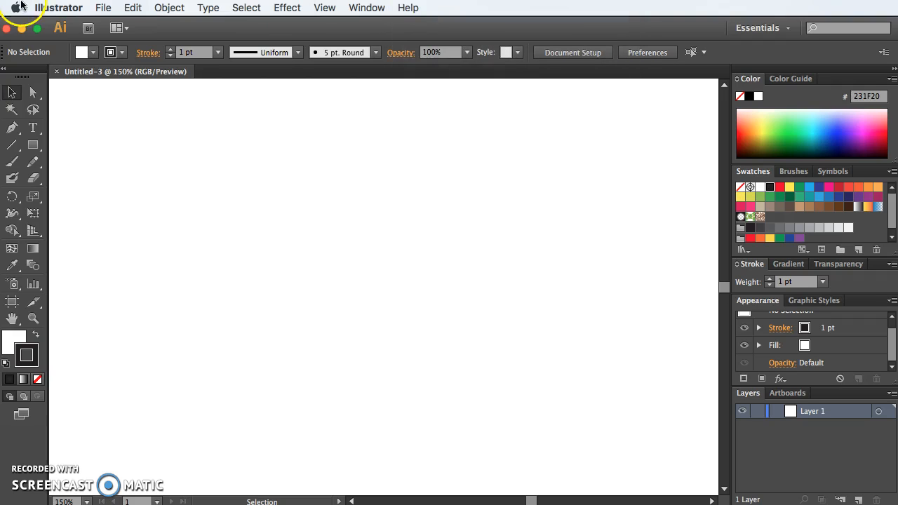
click(46, 8)
click(172, 141)
click(39, 96)
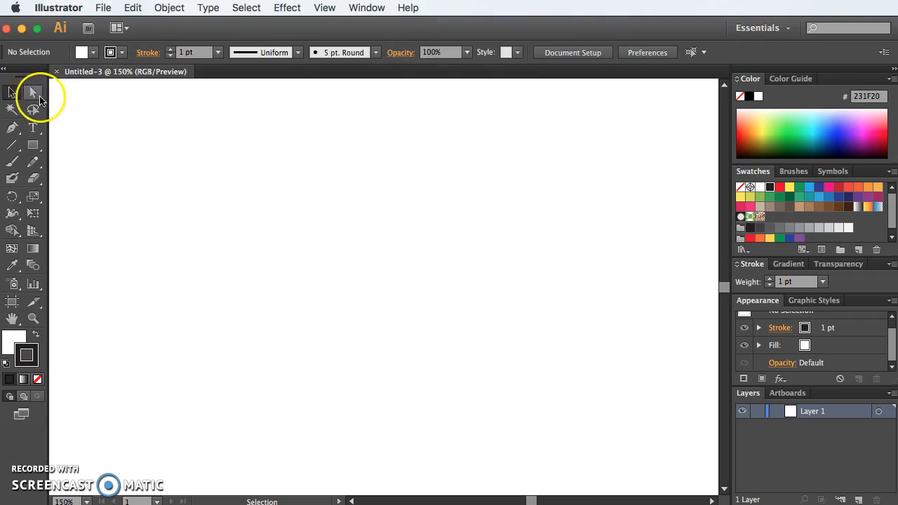
click(32, 163)
click(6, 73)
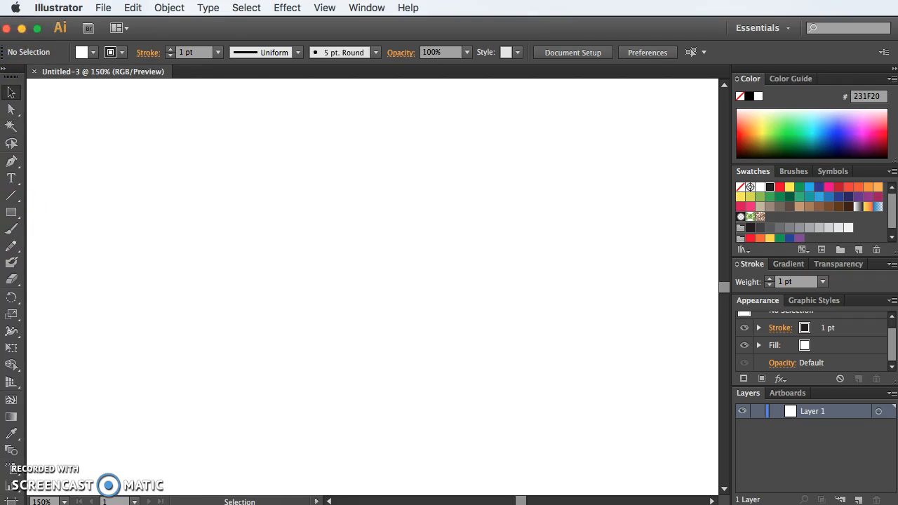
click(5, 74)
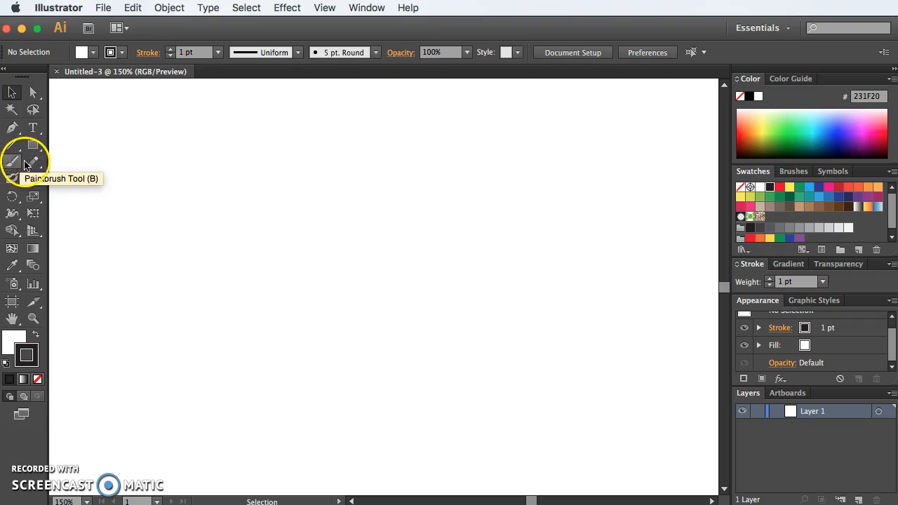
Switch to the Pencil tool and set the fill to none, keeping the black 1 pt stroke.
key(n)
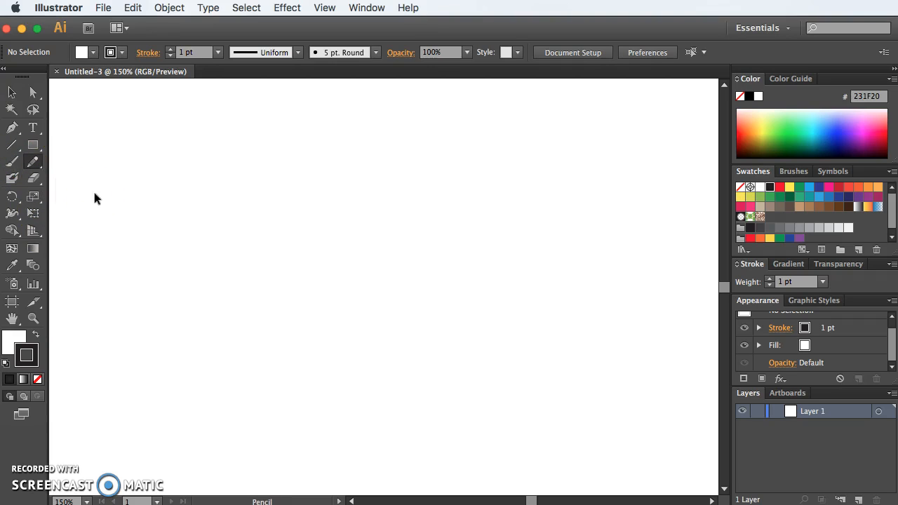
click(15, 340)
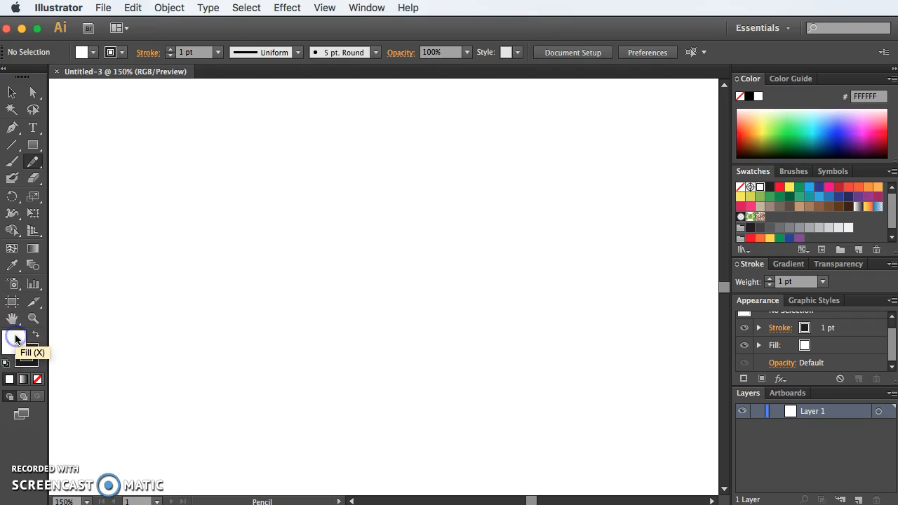
click(39, 379)
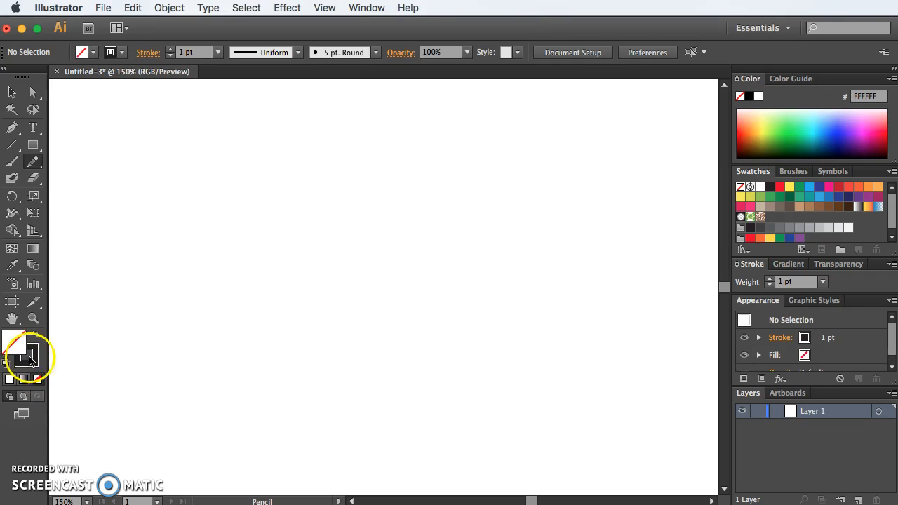
click(31, 359)
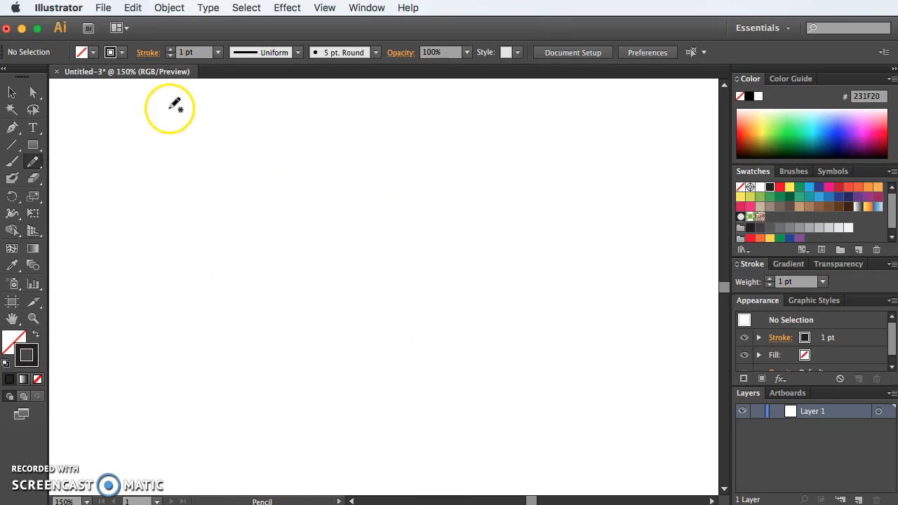
click(17, 338)
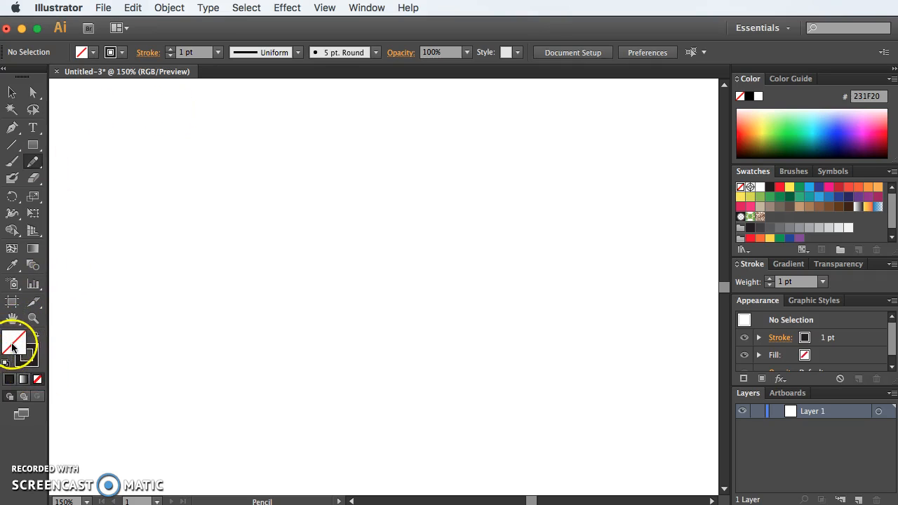
click(39, 380)
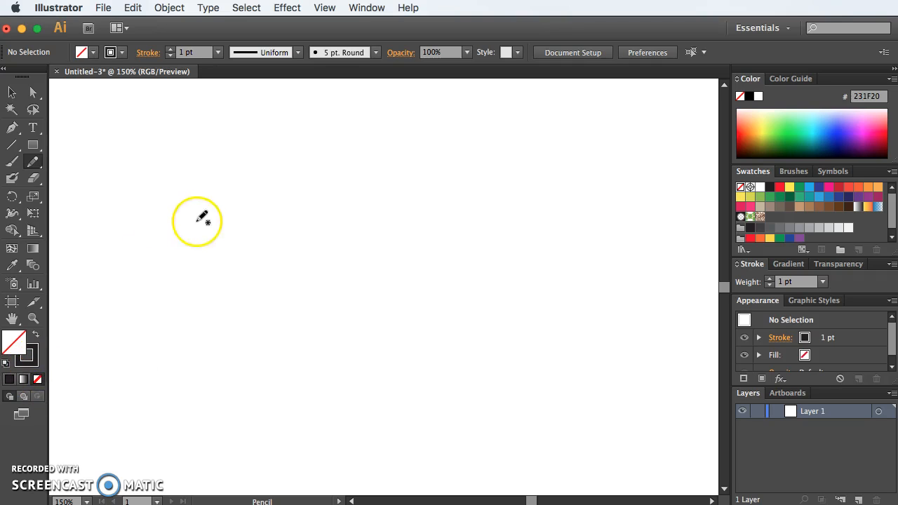
Reset the Pencil tool options to their defaults of 2.5 pixels fidelity and 0% smoothness.
double_click(31, 162)
mouse_move(637, 261)
mouse_down()
mouse_move(338, 184)
mouse_move(342, 174)
mouse_up()
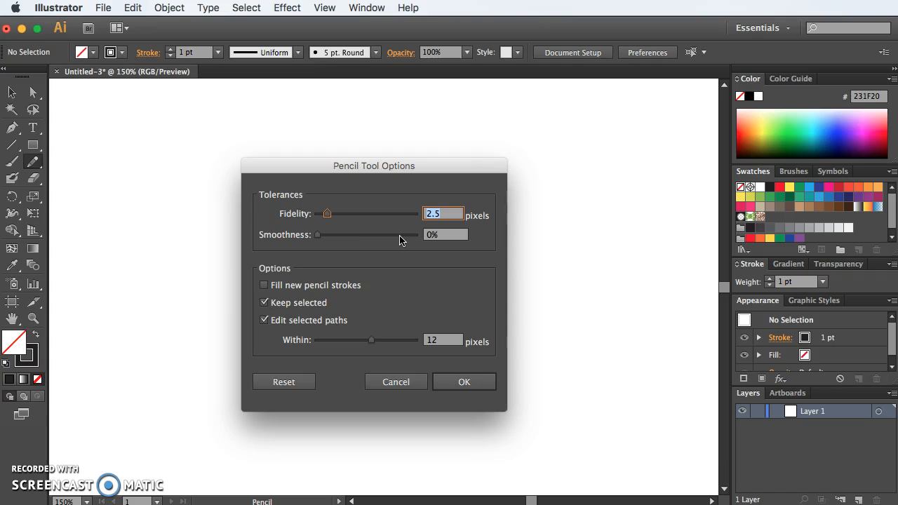
click(293, 383)
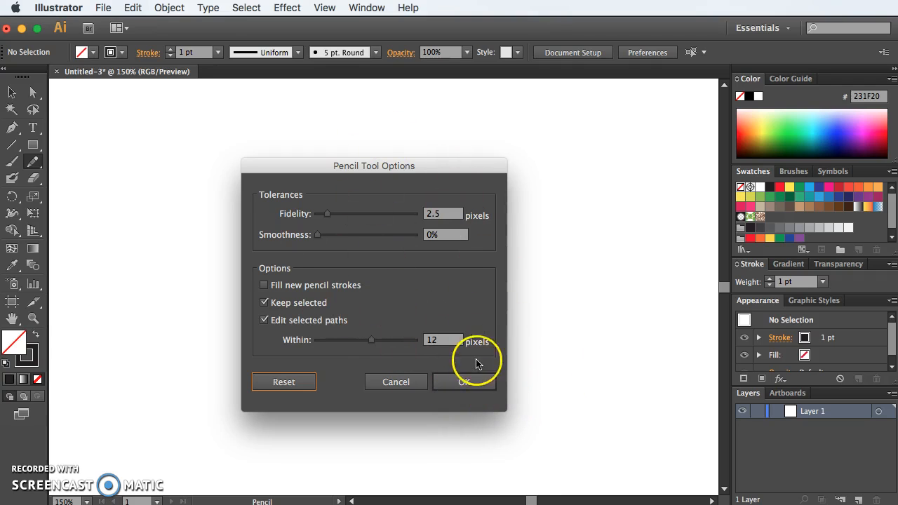
click(466, 381)
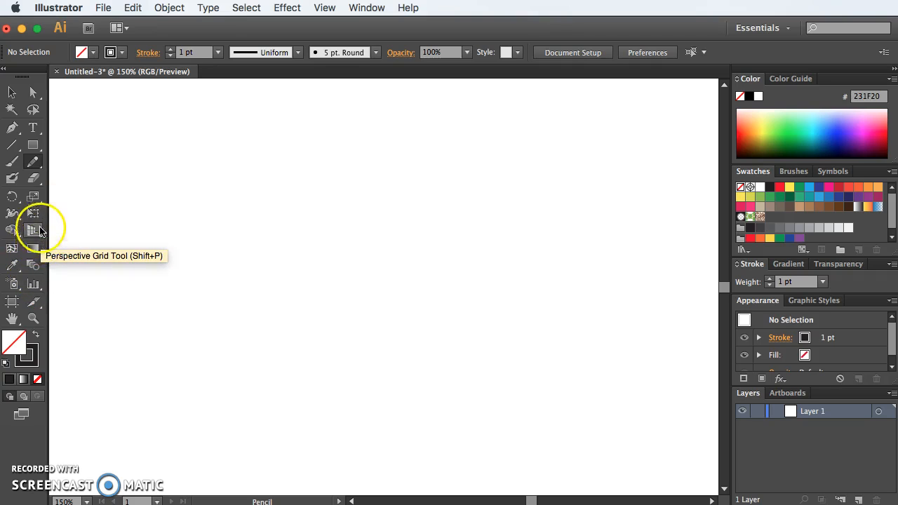
Tear off the Pencil, Smooth and Path Eraser tools as a floating palette beside the toolbox.
click(42, 167)
drag(44, 168, 160, 174)
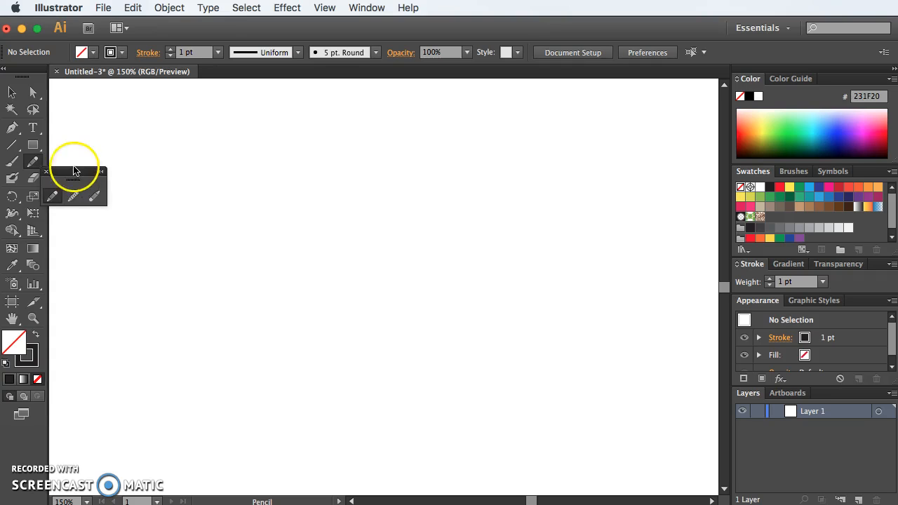
mouse_move(70, 170)
mouse_down()
mouse_move(118, 140)
mouse_move(104, 99)
mouse_up()
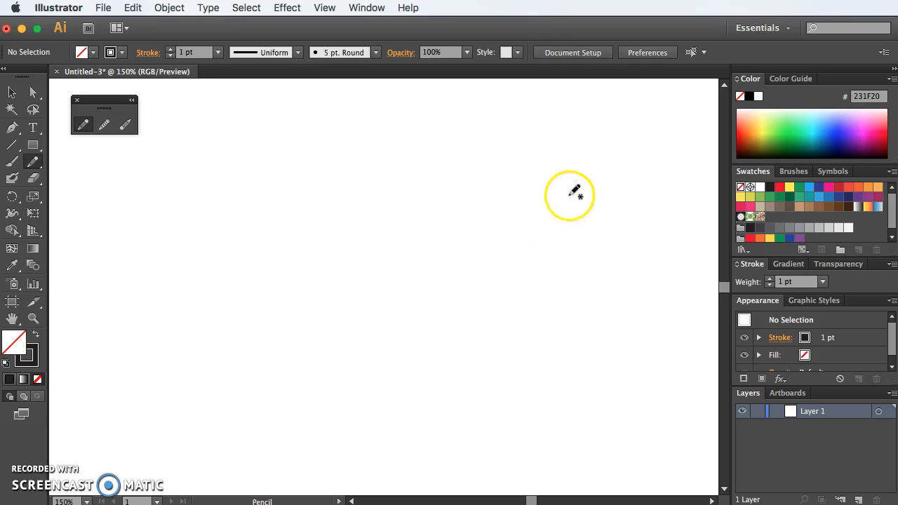
Draw a winding freehand path across the artboard with the Pencil tool and review the tool's options for editing selected paths.
mouse_move(336, 178)
mouse_down()
mouse_move(231, 311)
mouse_move(327, 372)
mouse_move(330, 407)
mouse_up()
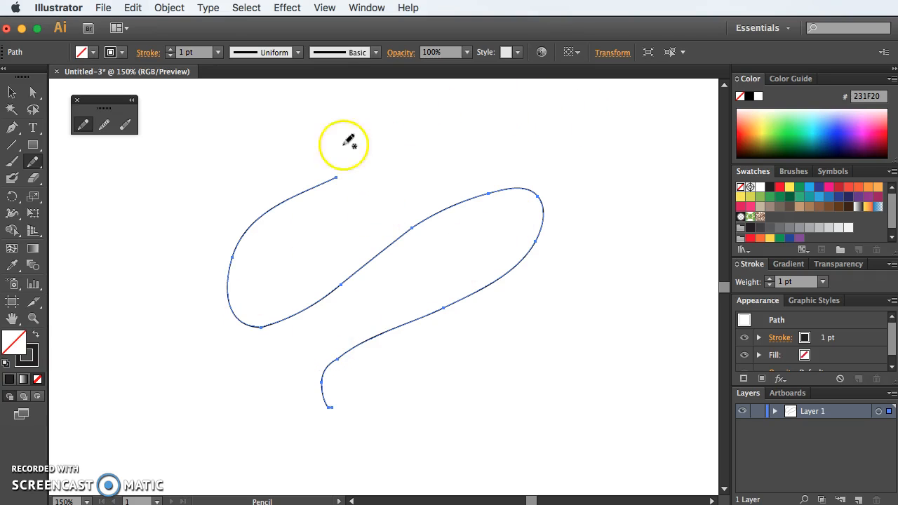
double_click(34, 166)
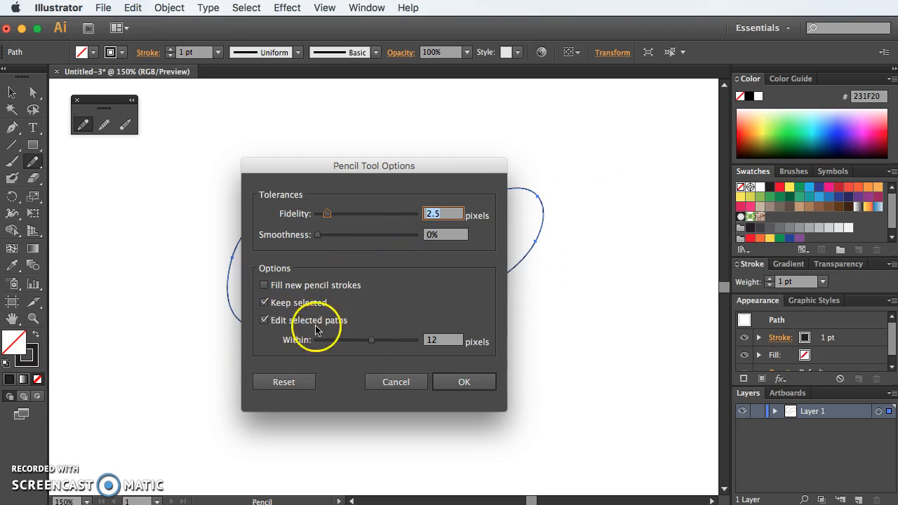
click(472, 383)
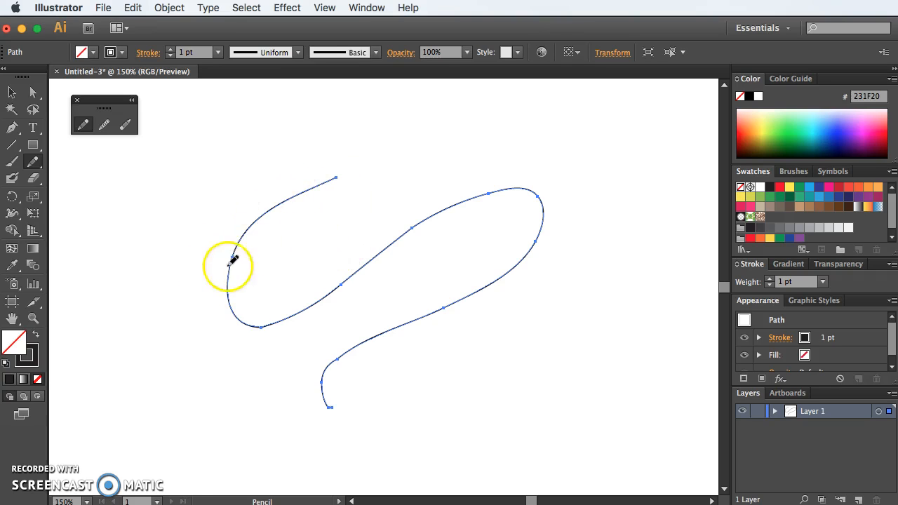
Redraw the upper-left curve of the selected path with the Pencil tool, up to its starting end.
click(267, 214)
drag(230, 254, 321, 166)
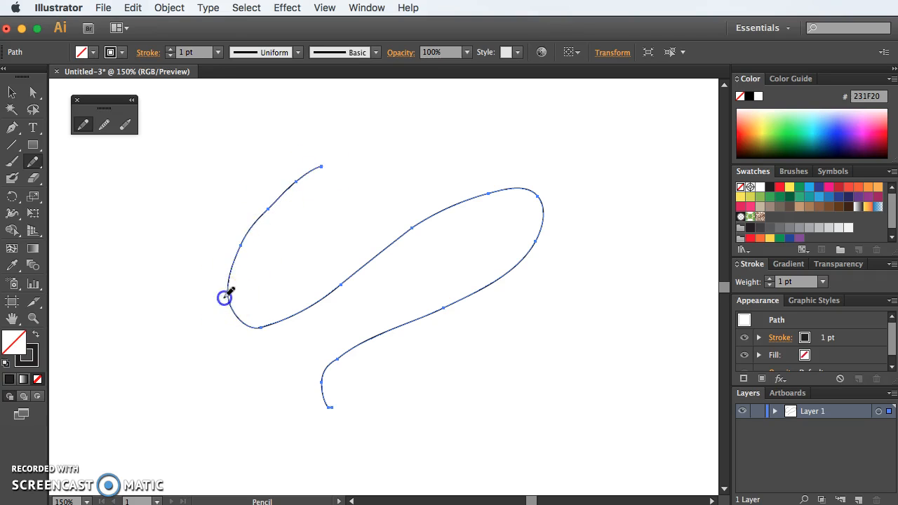
mouse_move(225, 297)
mouse_down()
mouse_move(288, 184)
mouse_move(326, 161)
mouse_up()
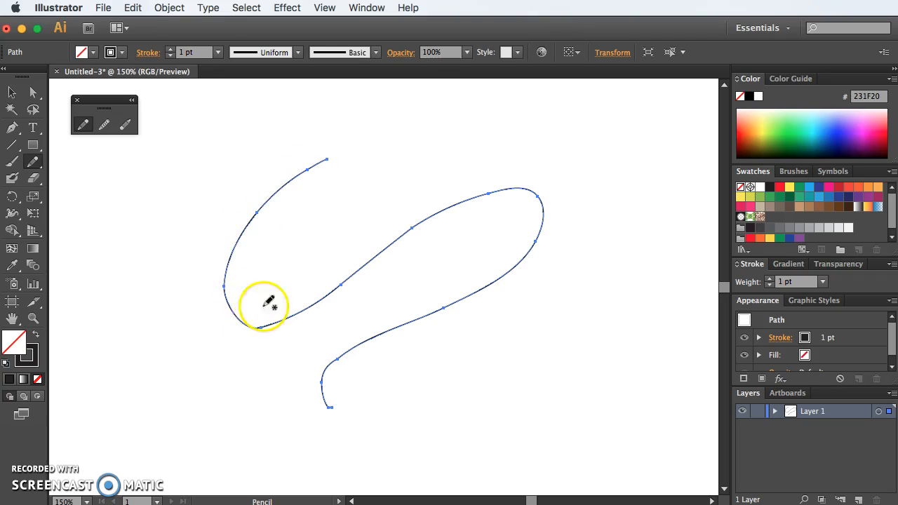
mouse_move(261, 214)
mouse_down()
mouse_move(307, 261)
mouse_move(365, 272)
mouse_up()
click(338, 276)
key(super+z)
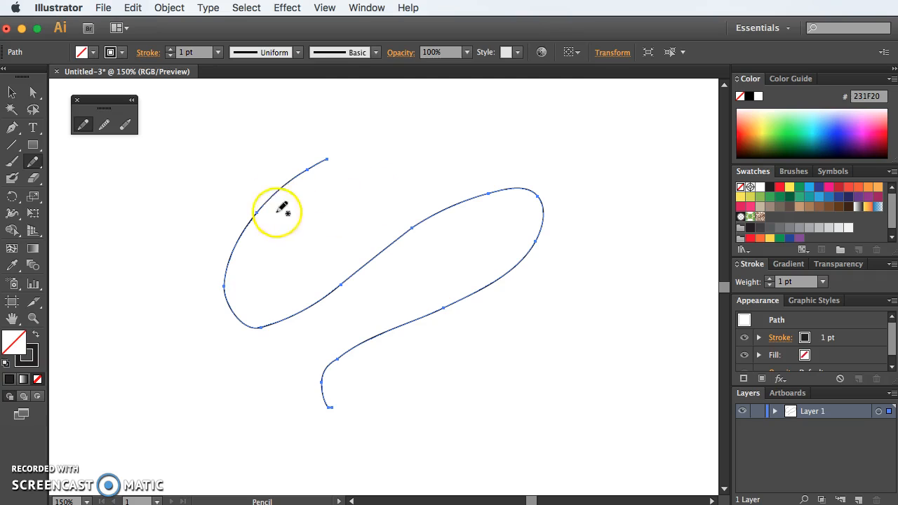
mouse_move(315, 166)
mouse_down()
mouse_move(230, 200)
mouse_move(194, 175)
mouse_up()
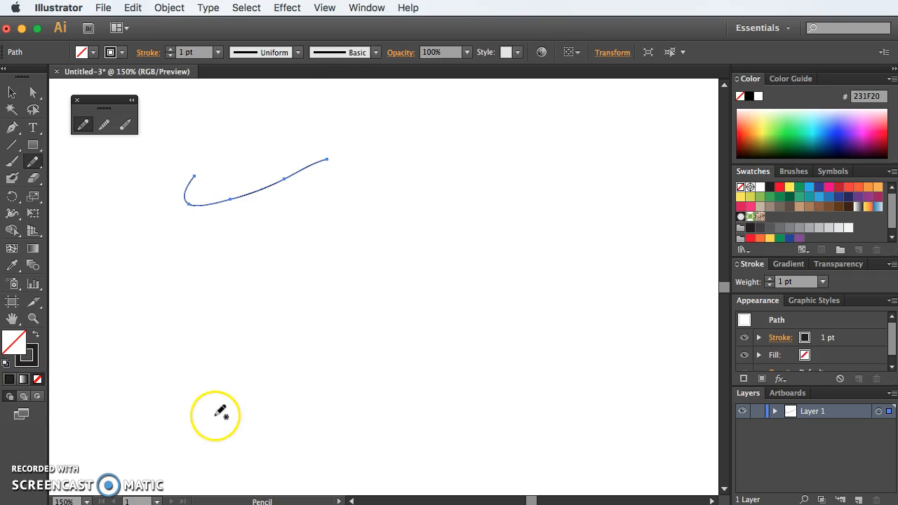
key(super+z)
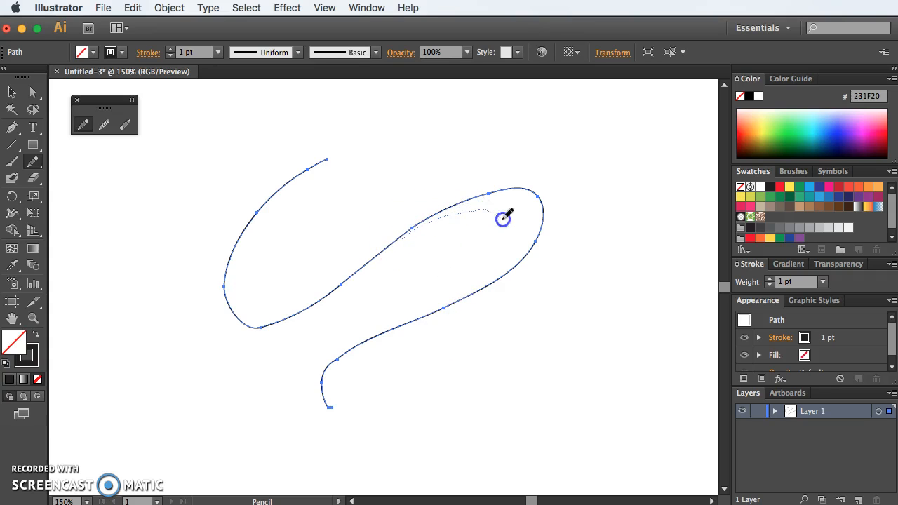
Reshape the path's right-hand loop and extend its lower tail by redrawing over them with the Pencil tool.
drag(479, 293, 480, 291)
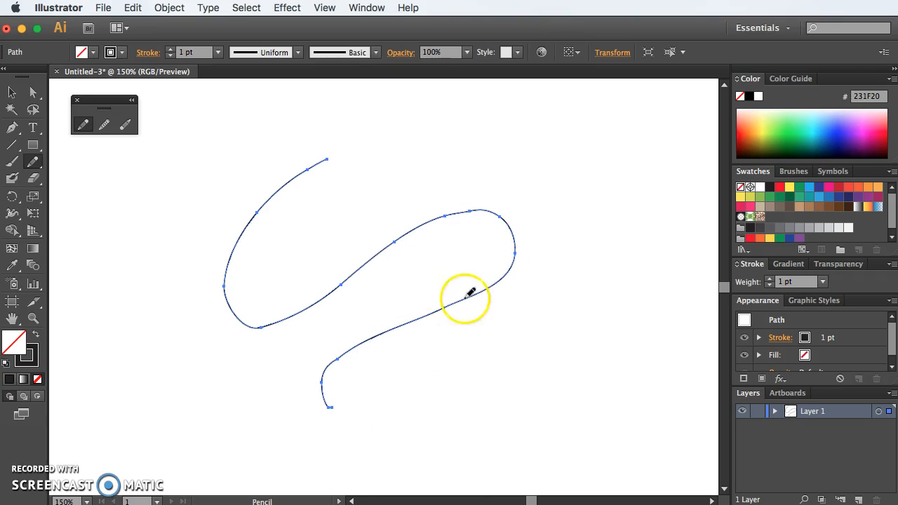
mouse_move(423, 225)
mouse_down()
mouse_move(513, 206)
mouse_move(459, 297)
mouse_up()
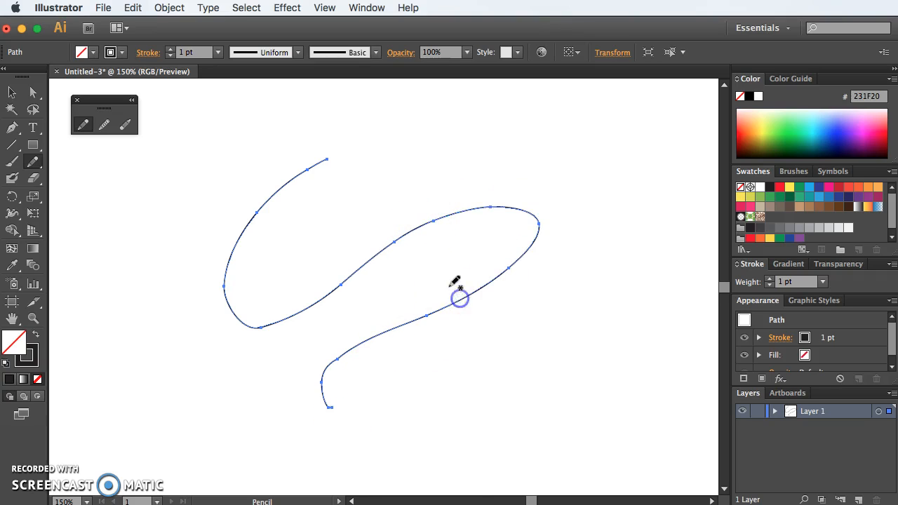
drag(423, 228, 442, 315)
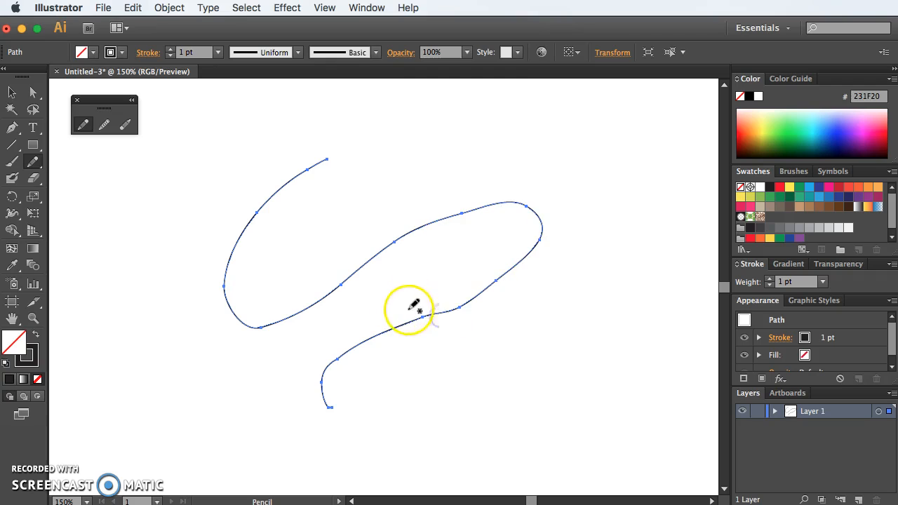
mouse_move(415, 230)
mouse_down()
mouse_move(435, 292)
mouse_move(521, 245)
mouse_move(526, 226)
mouse_move(467, 288)
mouse_move(457, 315)
mouse_up()
key(super+z)
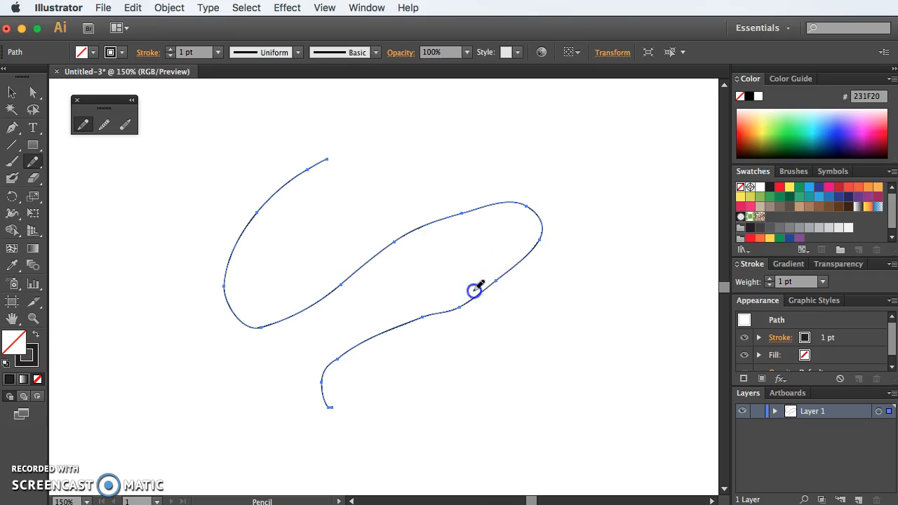
drag(456, 300, 361, 419)
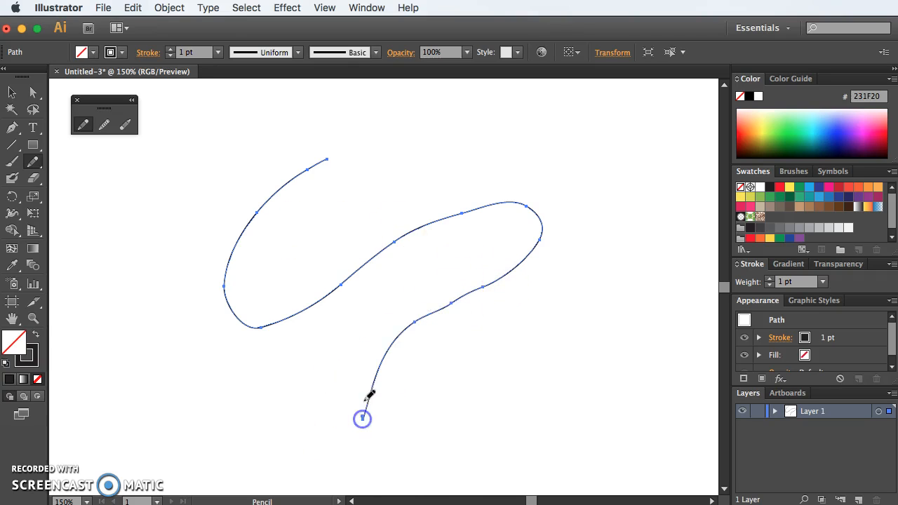
mouse_move(483, 287)
mouse_down()
mouse_move(393, 415)
mouse_move(393, 452)
mouse_up()
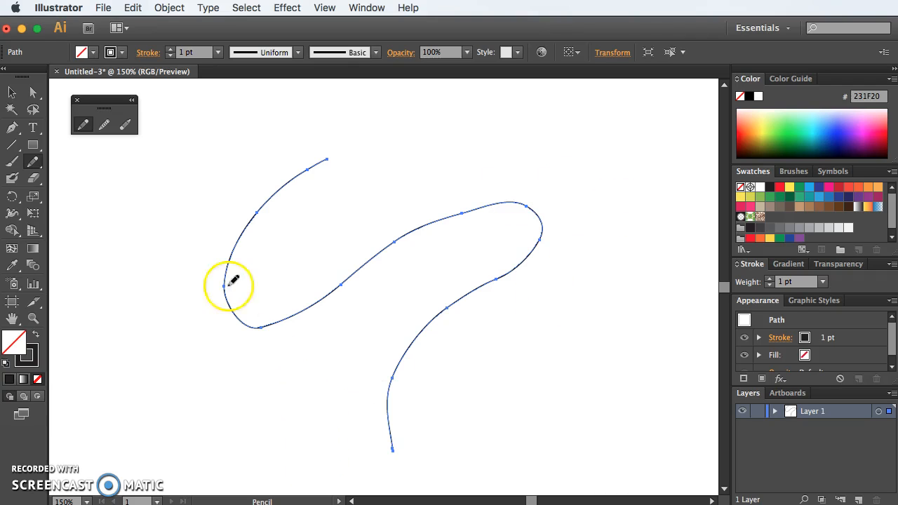
Smooth the path along its whole length with the Smooth tool, including the lower tail, and deselect it.
click(105, 125)
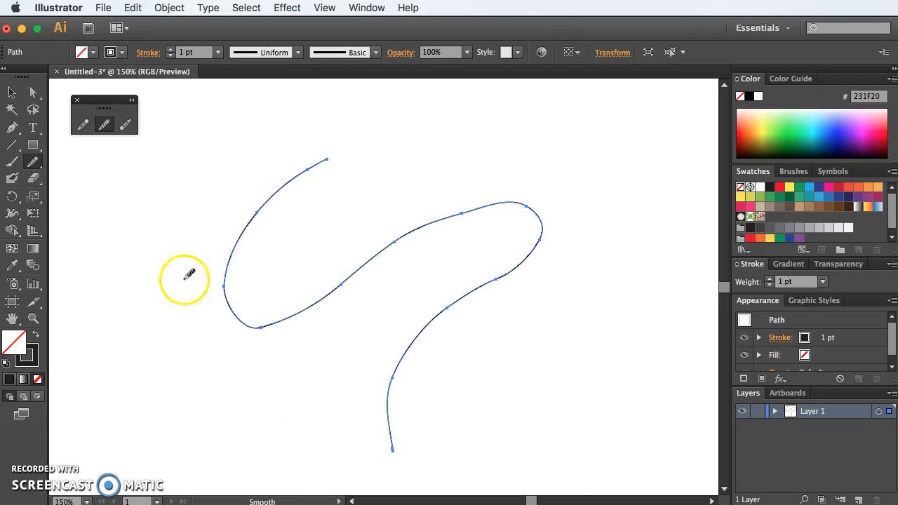
drag(287, 176, 288, 319)
mouse_move(339, 289)
mouse_down()
mouse_move(461, 216)
mouse_move(316, 307)
mouse_move(487, 210)
mouse_move(246, 302)
mouse_move(315, 160)
mouse_move(227, 265)
mouse_move(396, 218)
mouse_move(428, 233)
mouse_move(376, 251)
mouse_up()
mouse_move(529, 267)
mouse_down()
mouse_move(495, 272)
mouse_move(439, 237)
mouse_move(390, 254)
mouse_move(530, 207)
mouse_move(414, 298)
mouse_move(429, 231)
mouse_up()
mouse_move(506, 238)
mouse_down()
mouse_move(460, 222)
mouse_move(410, 237)
mouse_move(471, 209)
mouse_move(491, 243)
mouse_move(387, 256)
mouse_move(509, 208)
mouse_move(425, 304)
mouse_move(472, 274)
mouse_move(487, 301)
mouse_move(510, 270)
mouse_move(396, 400)
mouse_move(442, 332)
mouse_move(494, 284)
mouse_move(385, 359)
mouse_move(442, 313)
mouse_move(384, 435)
mouse_move(406, 367)
mouse_move(393, 436)
mouse_move(391, 411)
mouse_move(391, 401)
mouse_move(412, 472)
mouse_up()
drag(389, 391, 404, 462)
drag(413, 338, 397, 483)
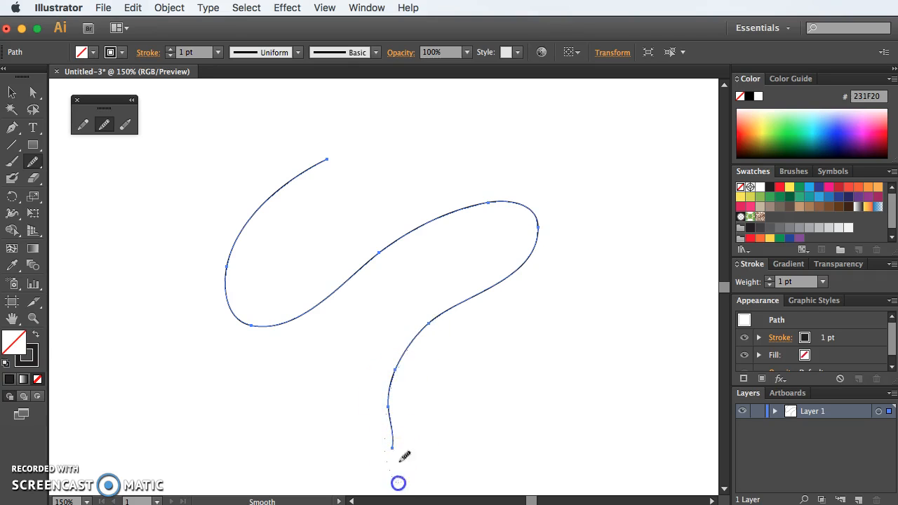
mouse_move(434, 320)
mouse_down()
mouse_move(390, 432)
mouse_move(404, 481)
mouse_up()
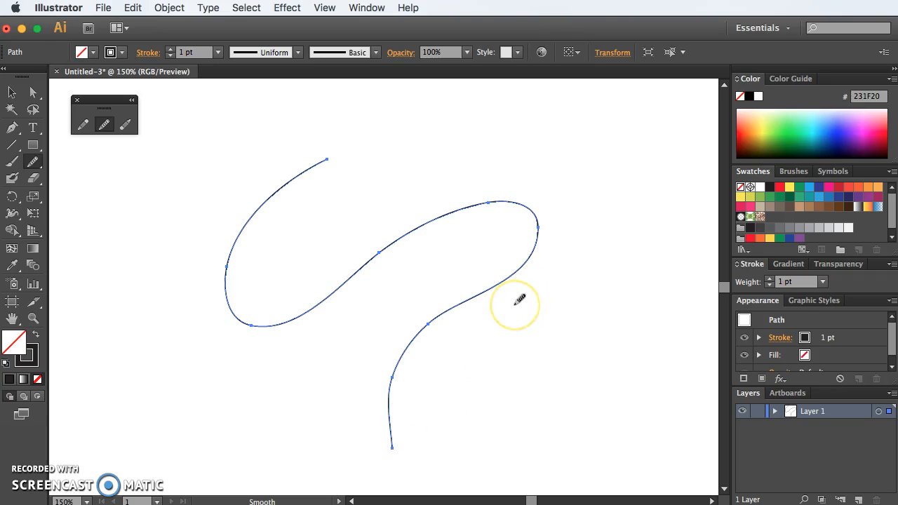
click(12, 92)
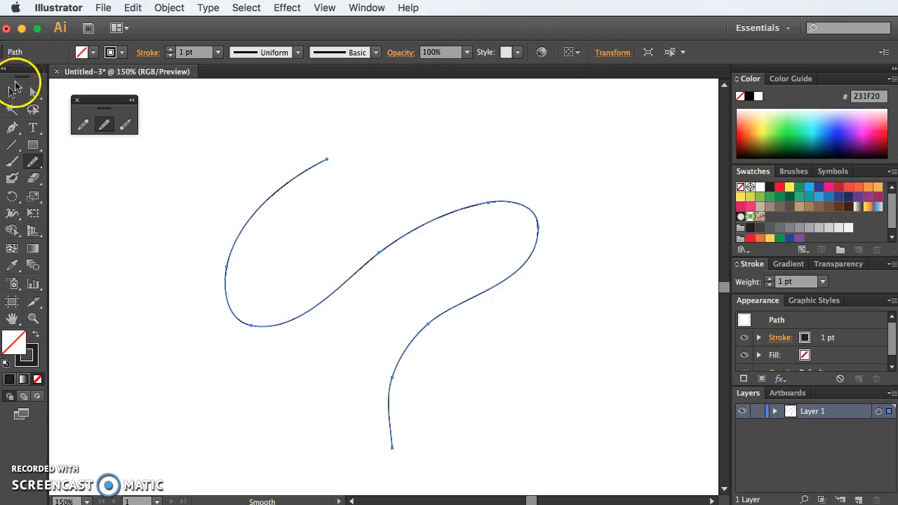
click(277, 135)
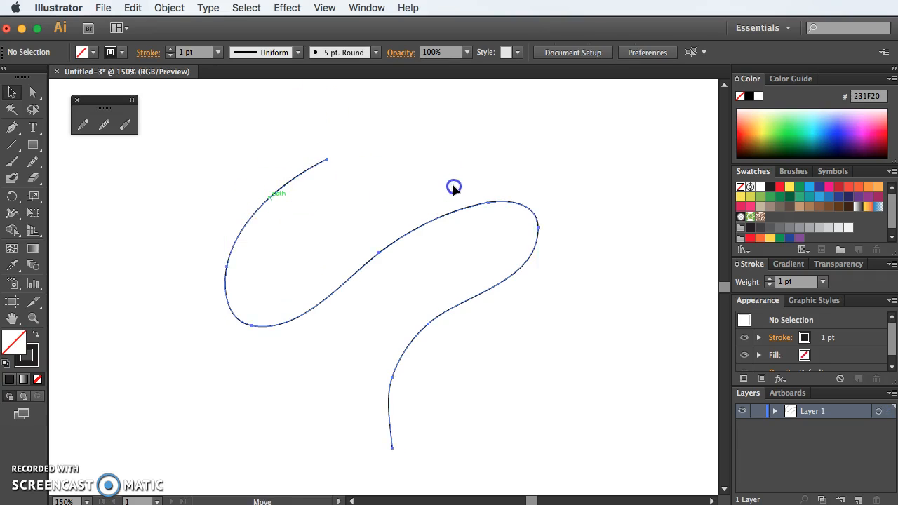
Move the smoothed path aside and draw a second winding path beside it with the Pencil tool, redrawing its lower tail.
drag(271, 198, 453, 186)
click(361, 118)
click(84, 125)
mouse_move(210, 144)
mouse_down()
mouse_move(291, 206)
mouse_move(183, 423)
mouse_move(235, 412)
mouse_up()
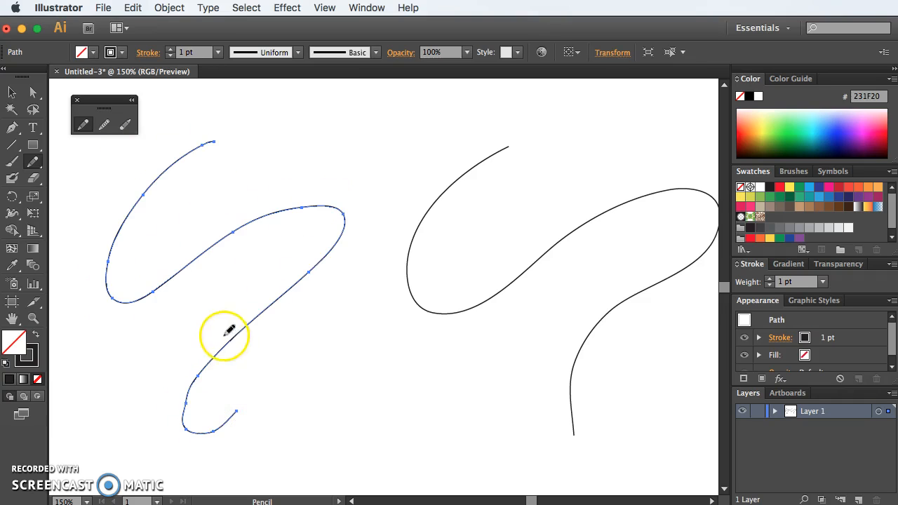
drag(217, 352, 186, 482)
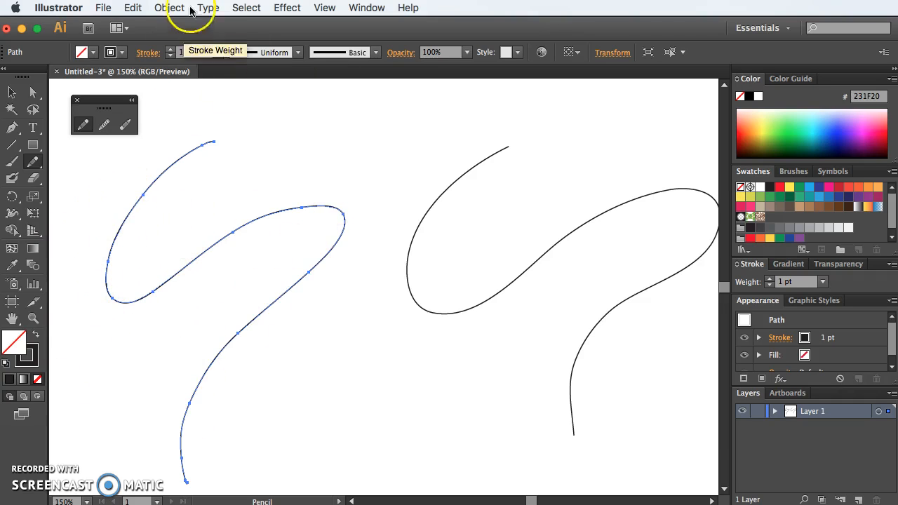
Open the Simplify settings for the new path and turn on the preview, keeping the path in view.
click(132, 8)
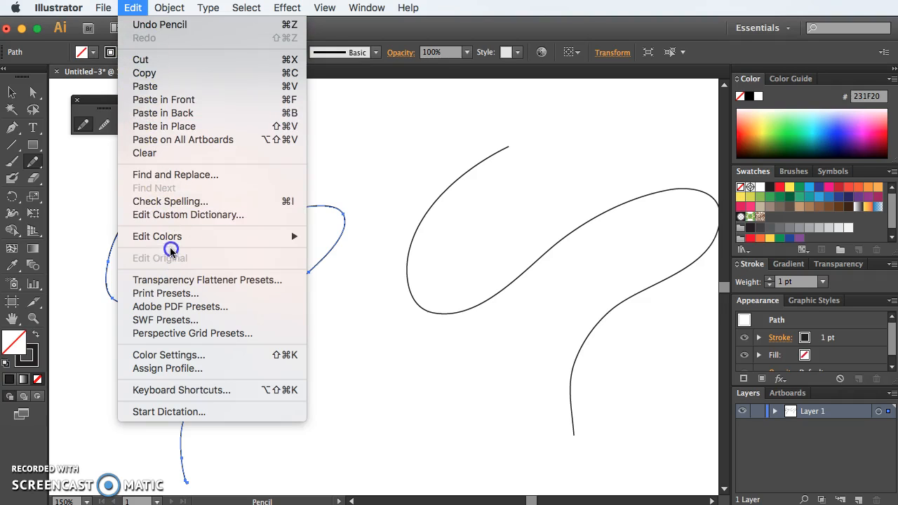
mouse_move(169, 8)
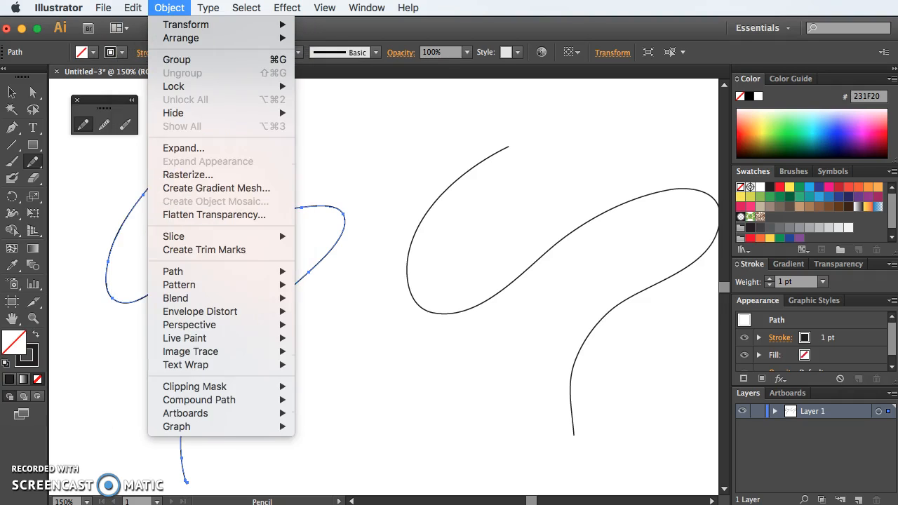
mouse_move(205, 276)
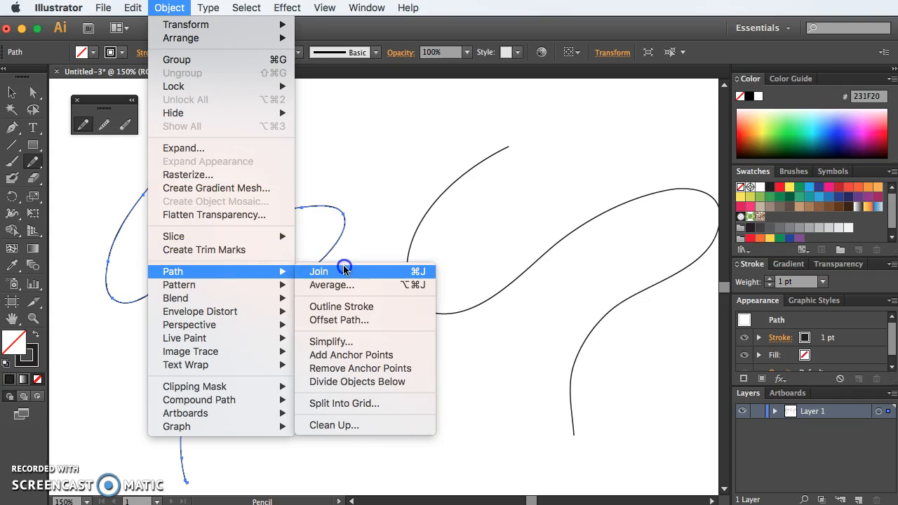
click(369, 343)
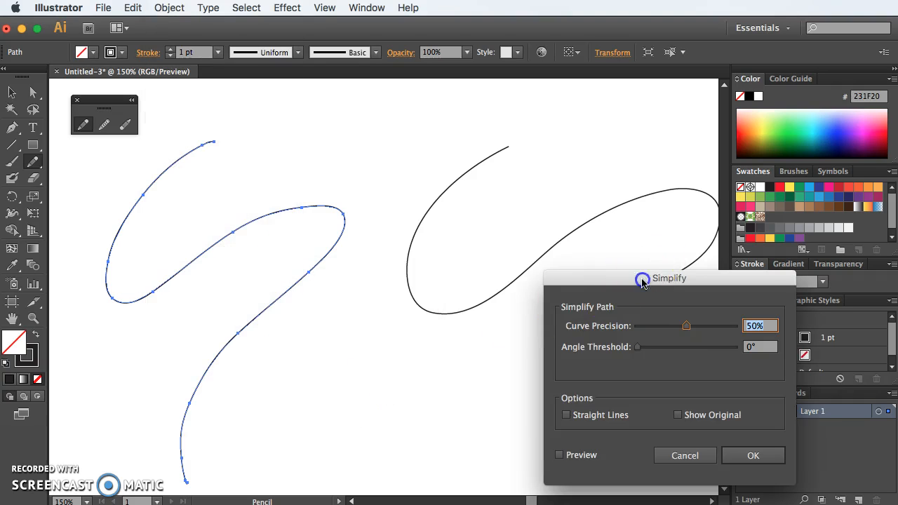
drag(642, 281, 465, 136)
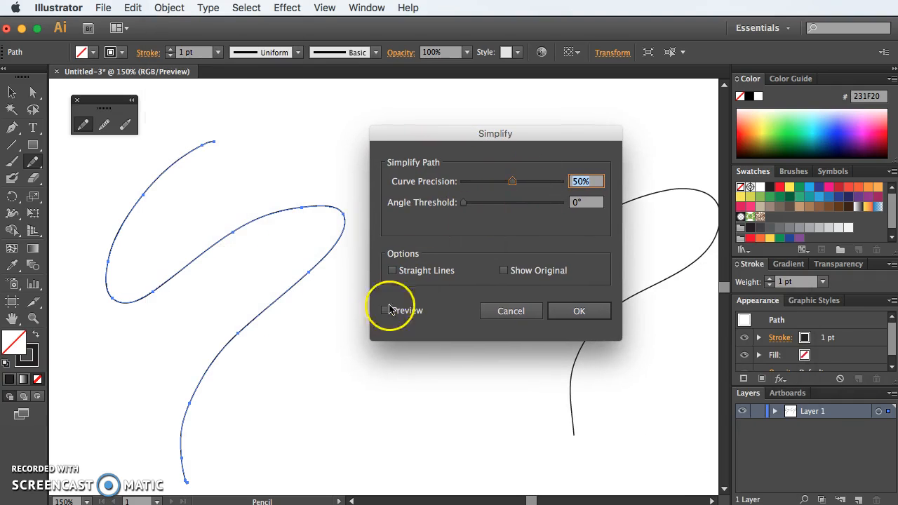
click(385, 312)
Try out curve precisions between 16% and 100% and angle thresholds of 144° and 156° in the Simplify preview.
drag(514, 181, 479, 183)
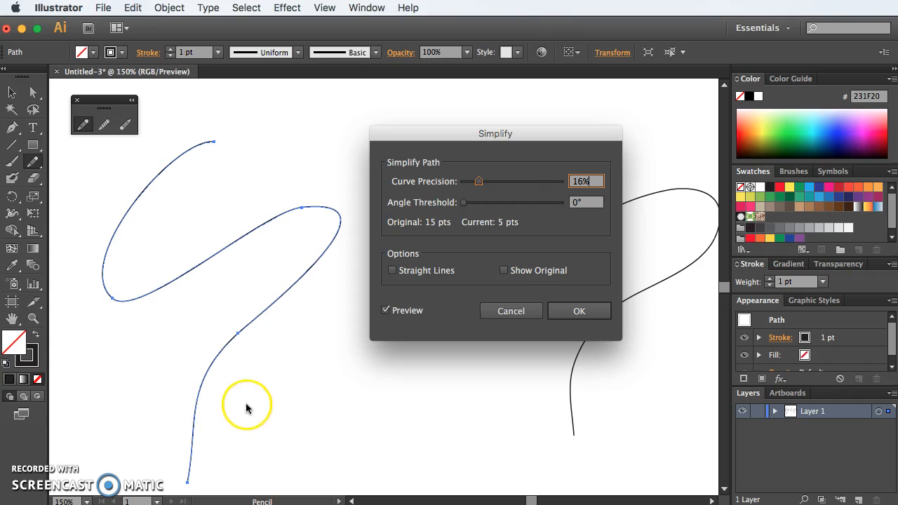
click(464, 203)
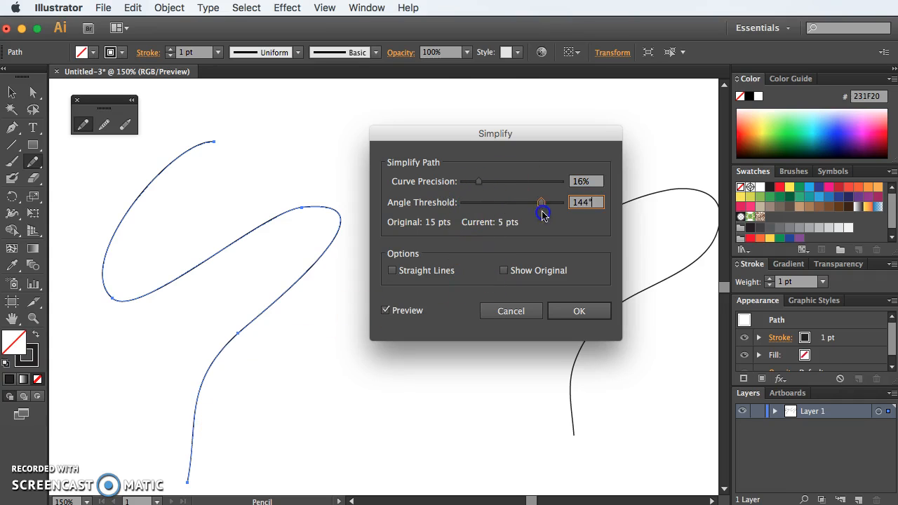
drag(479, 181, 581, 182)
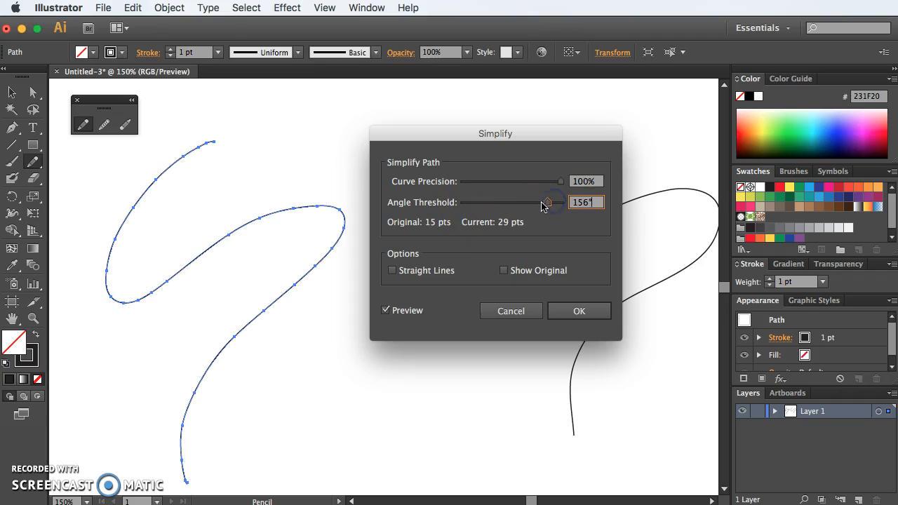
drag(558, 181, 483, 181)
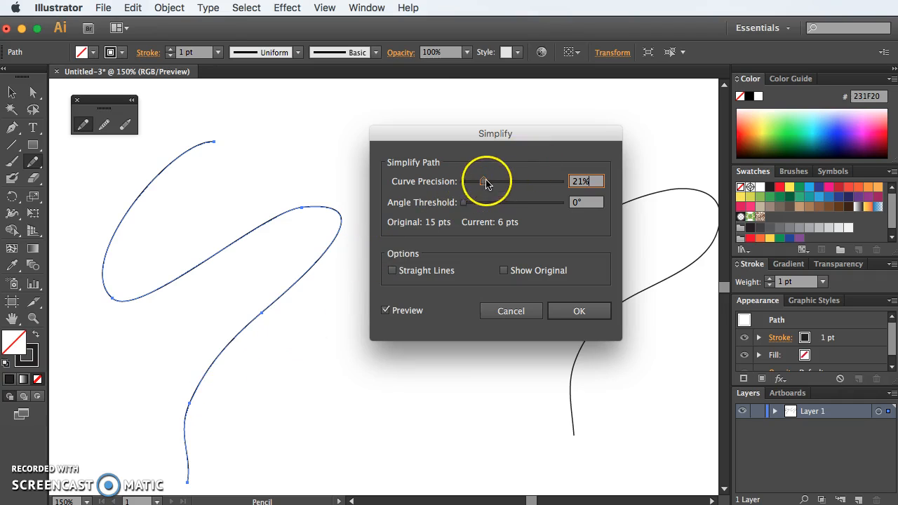
drag(536, 183, 531, 187)
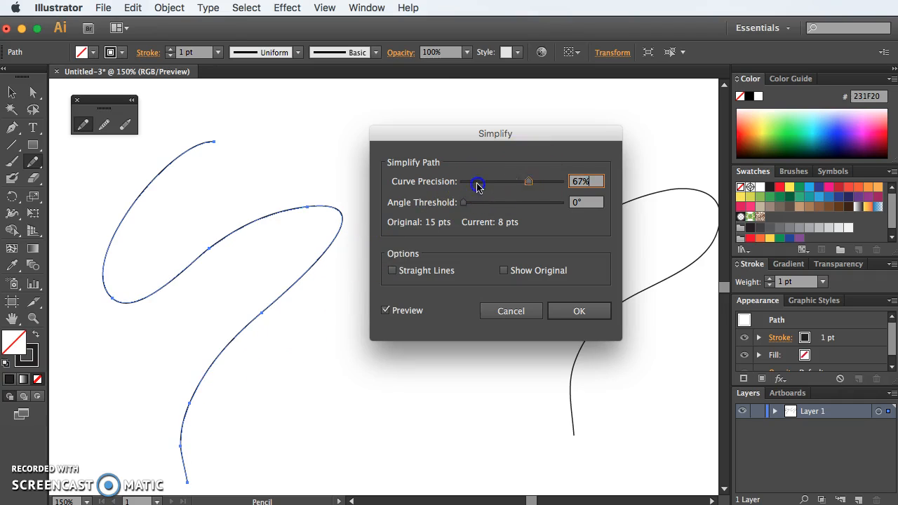
click(477, 183)
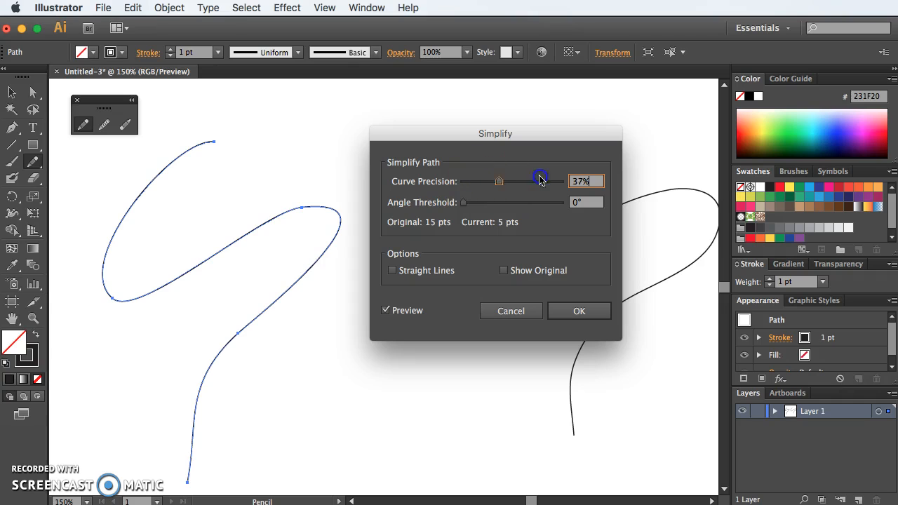
click(539, 181)
Show the original path for comparison and apply the simplification with 63% curve precision and Straight Lines off.
click(507, 270)
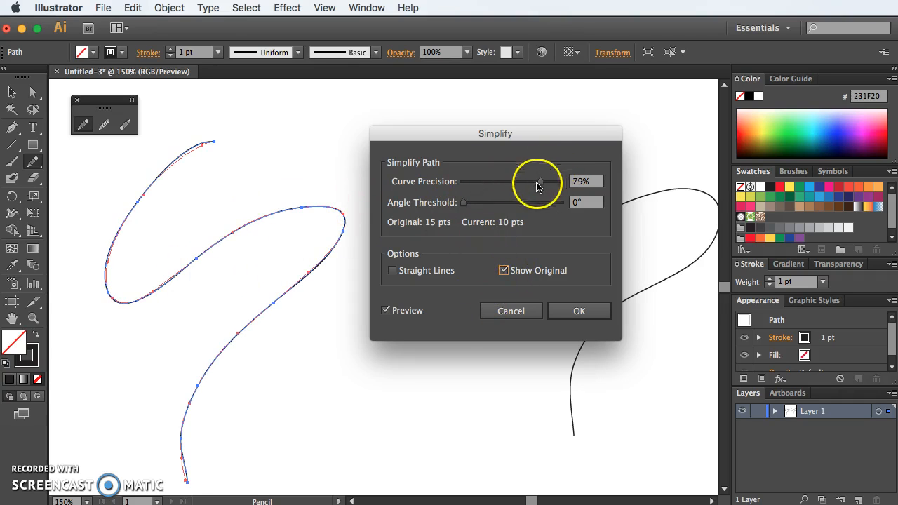
drag(537, 185, 492, 190)
click(498, 183)
mouse_move(533, 184)
mouse_down()
mouse_move(550, 182)
mouse_move(532, 187)
mouse_up()
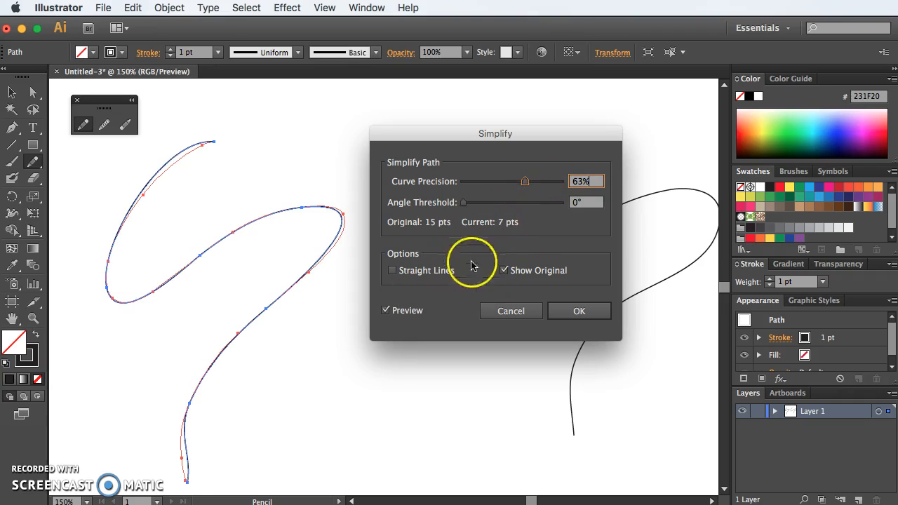
click(393, 272)
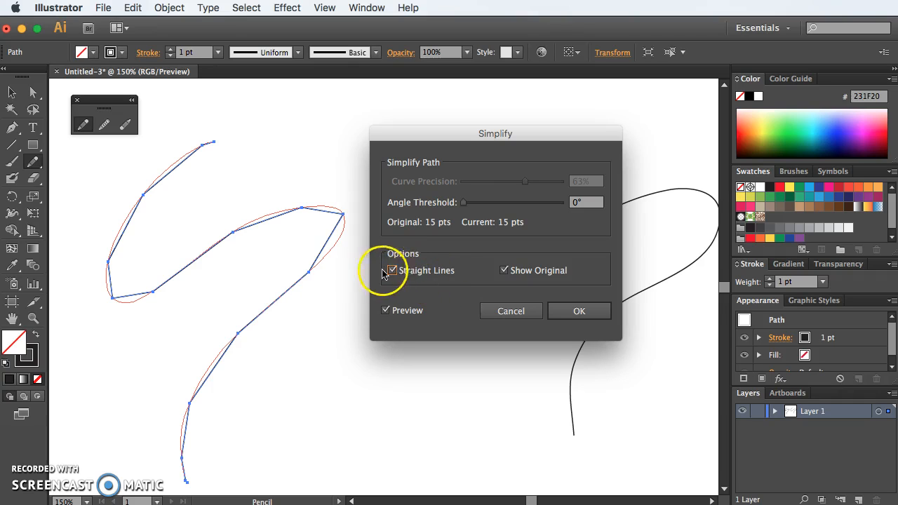
click(393, 270)
click(585, 313)
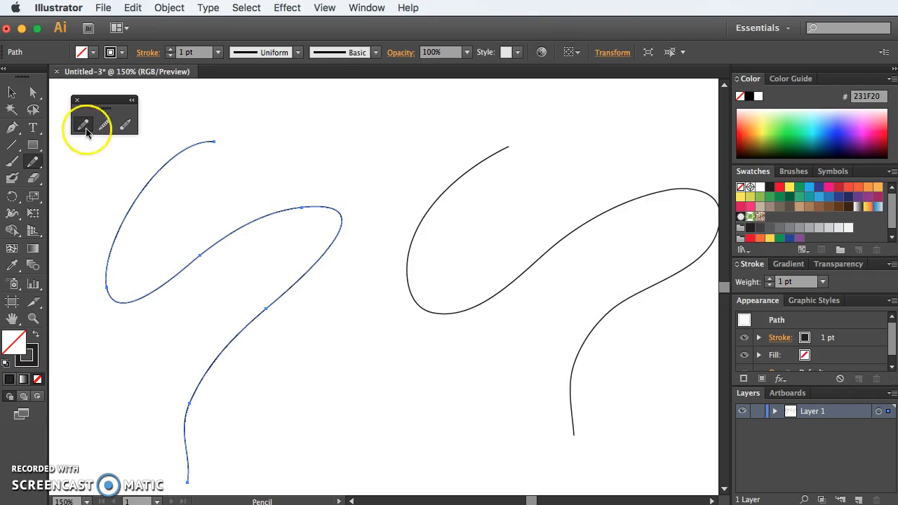
Reshape the lower half of the simplified path by adjusting the direction handles around its middle anchor with Direct Selection.
click(33, 92)
click(282, 321)
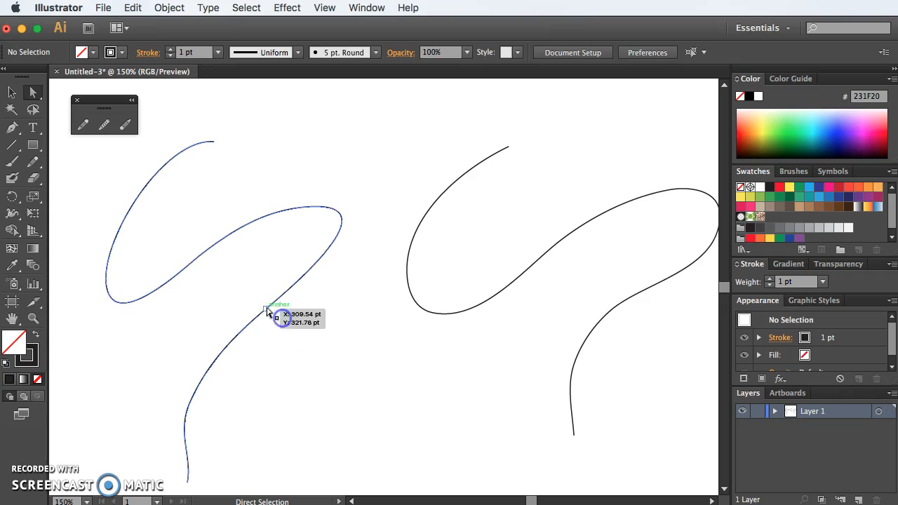
click(266, 309)
drag(293, 285, 298, 294)
drag(207, 364, 195, 363)
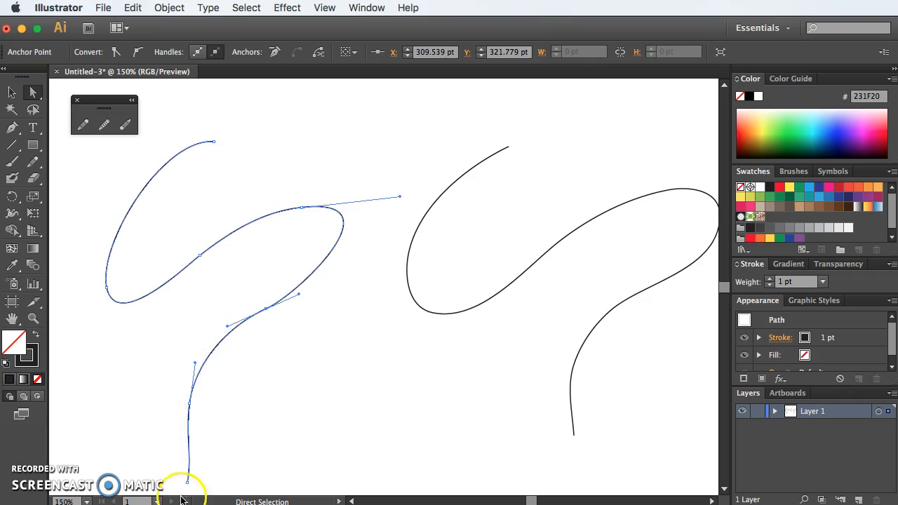
Remove the anchor point on the lower tail with the Pen tool and reshape the tail's curve with its direction handles.
click(10, 129)
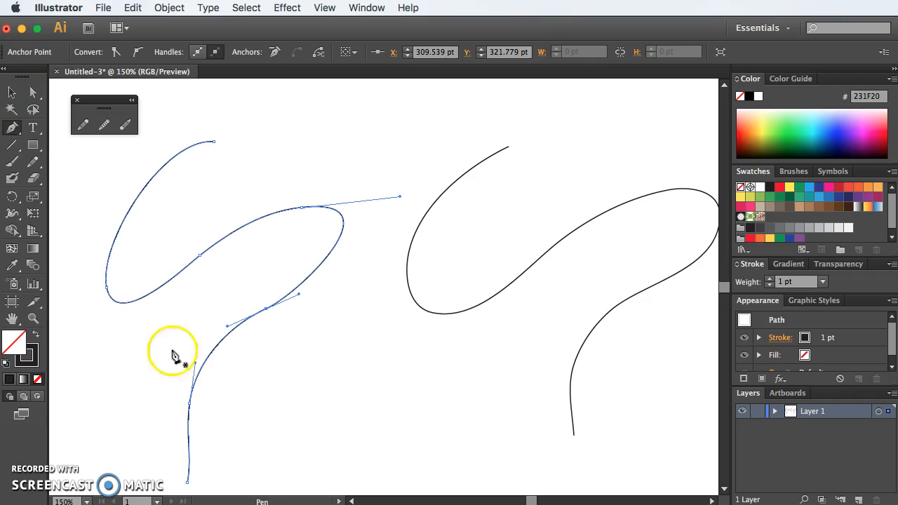
click(190, 403)
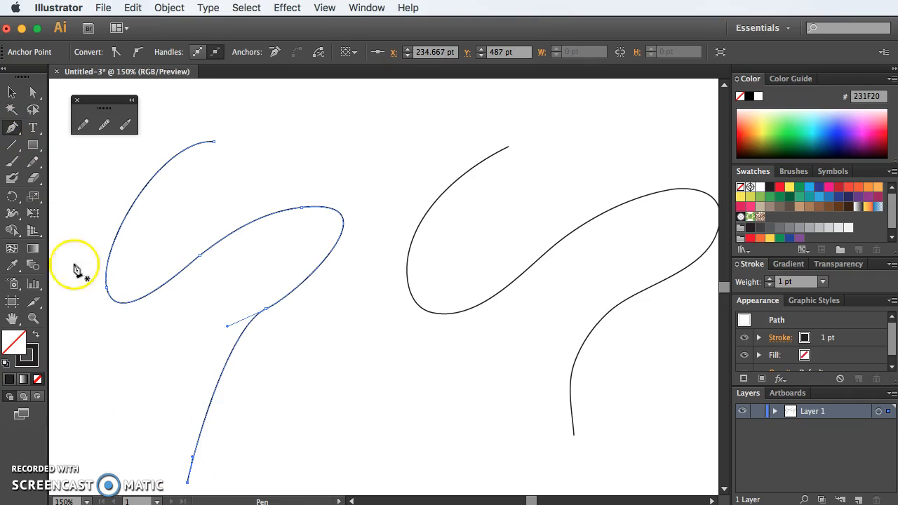
click(33, 92)
drag(193, 459, 161, 418)
drag(168, 370, 174, 410)
mouse_move(225, 331)
mouse_down()
mouse_move(215, 337)
mouse_move(232, 326)
mouse_up()
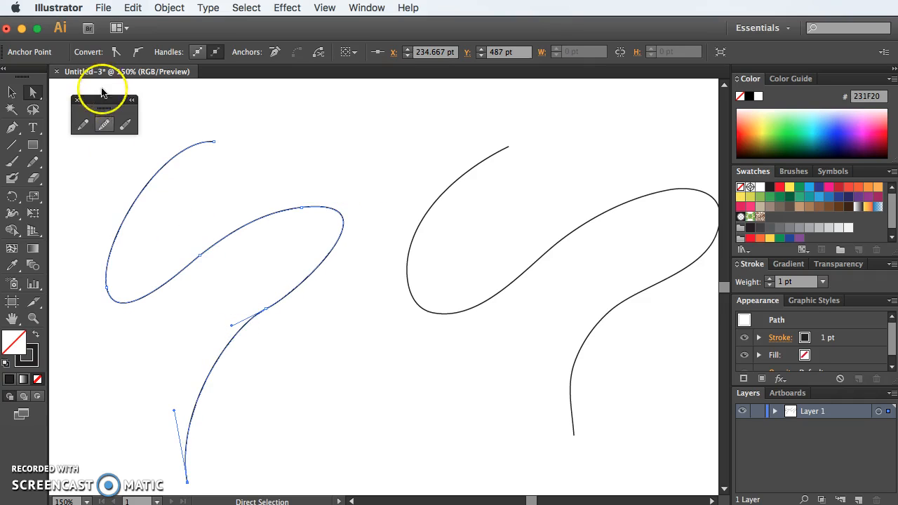
Shift the floating pencil tools slightly aside and delete both winding paths from the artboard.
click(14, 92)
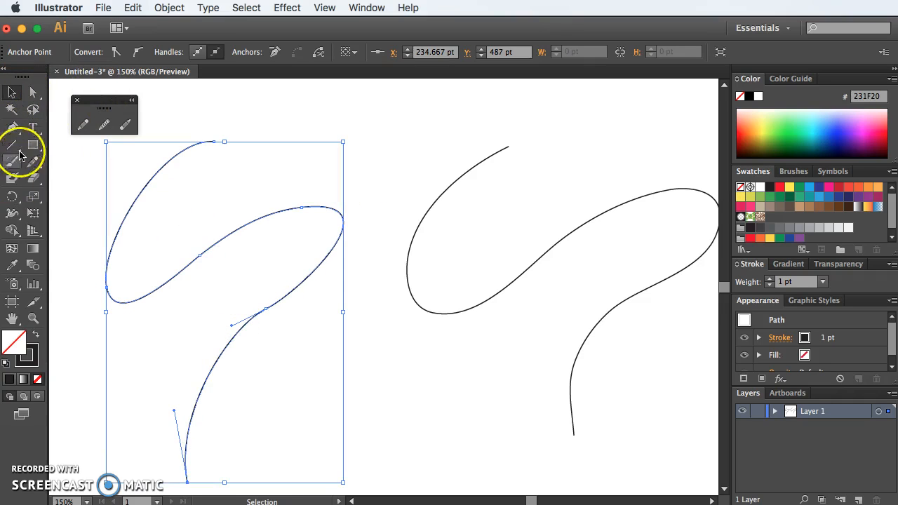
drag(94, 102, 86, 98)
click(208, 100)
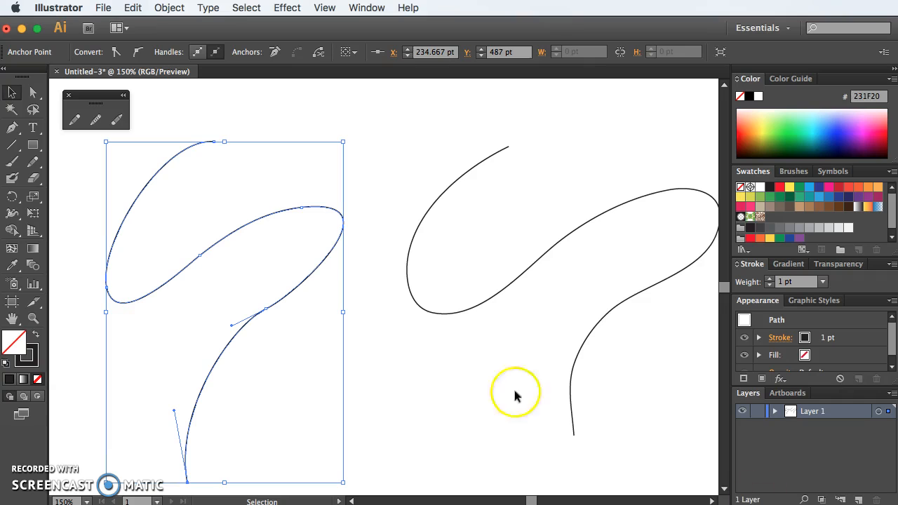
click(195, 116)
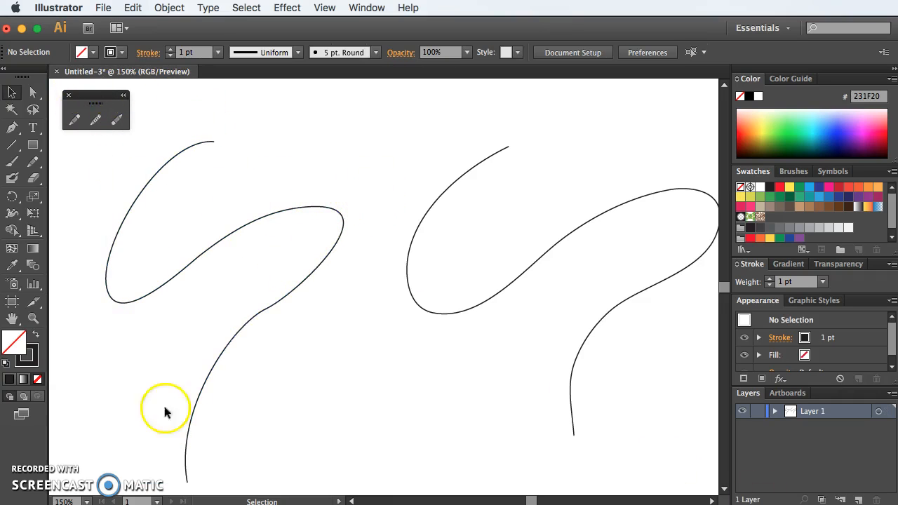
click(271, 306)
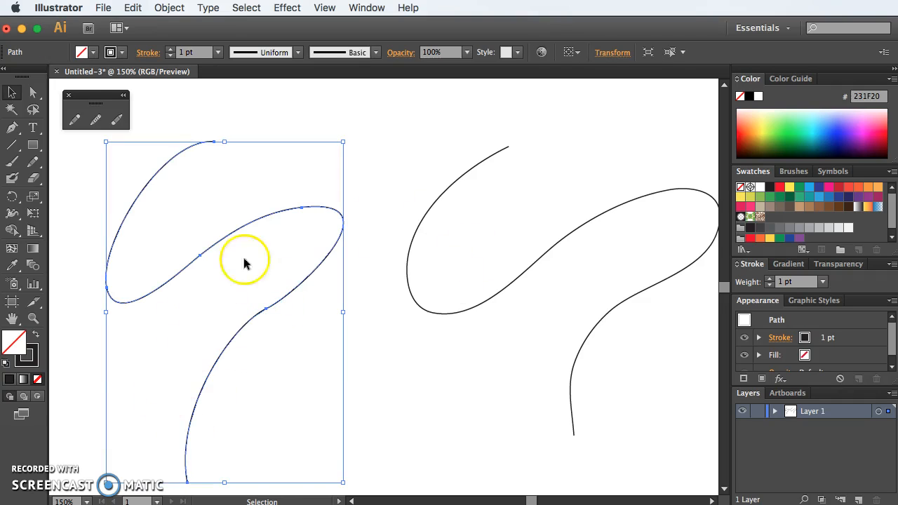
drag(274, 171, 510, 283)
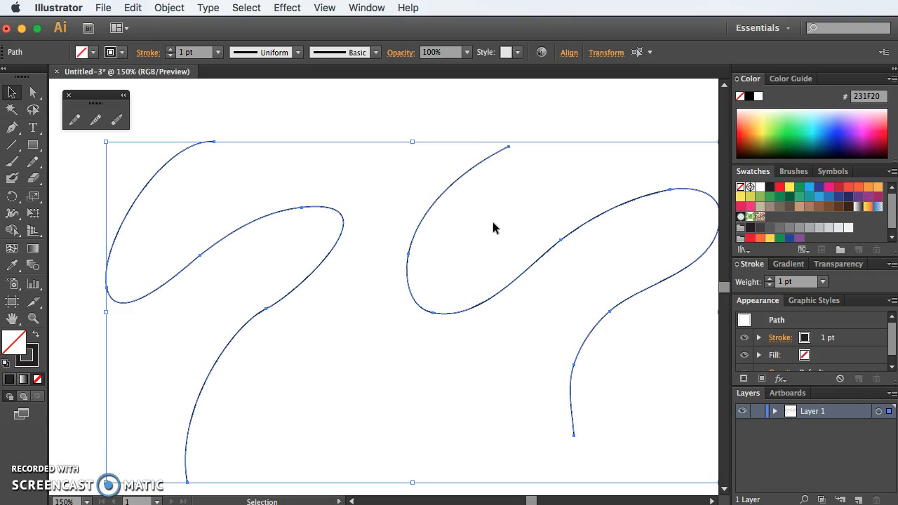
key(Delete)
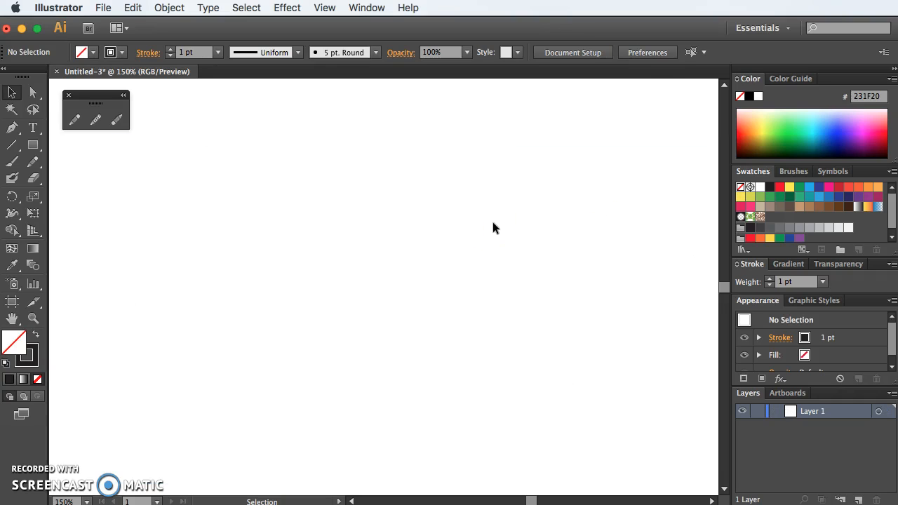
Draw a freehand heart in one continuous outline near the artboard's centre with the Pencil tool.
click(74, 119)
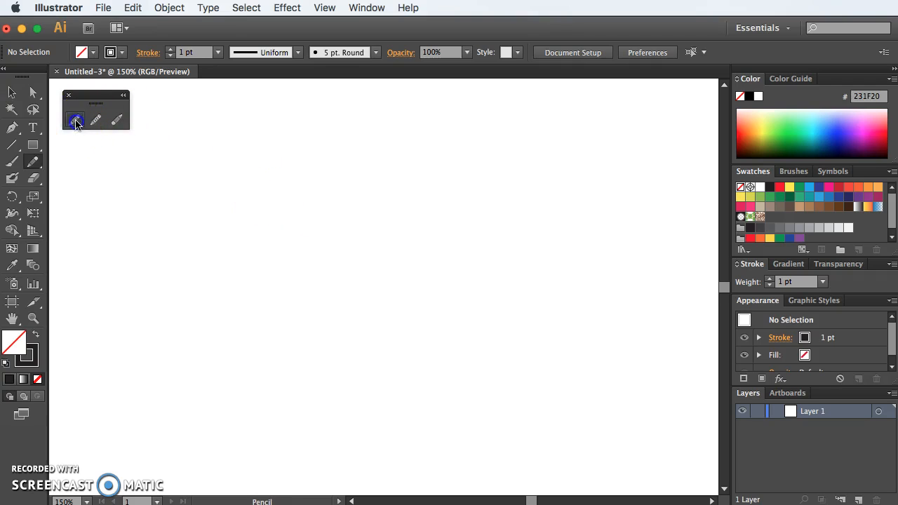
drag(364, 217, 409, 169)
mouse_move(380, 334)
mouse_down()
mouse_move(289, 278)
mouse_move(297, 160)
mouse_up()
drag(363, 225, 363, 226)
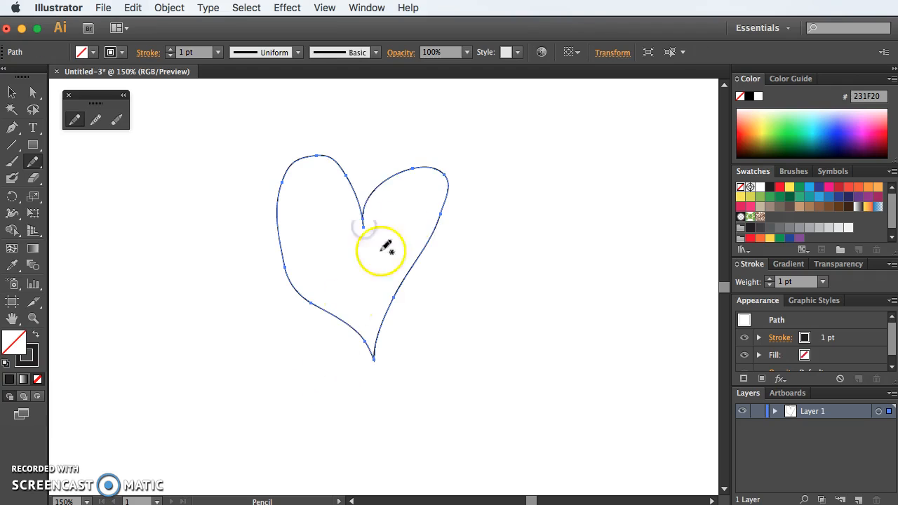
Redraw the heart's upper notch and its right lobe with the Pencil tool to make the lobe fuller.
drag(356, 195, 351, 171)
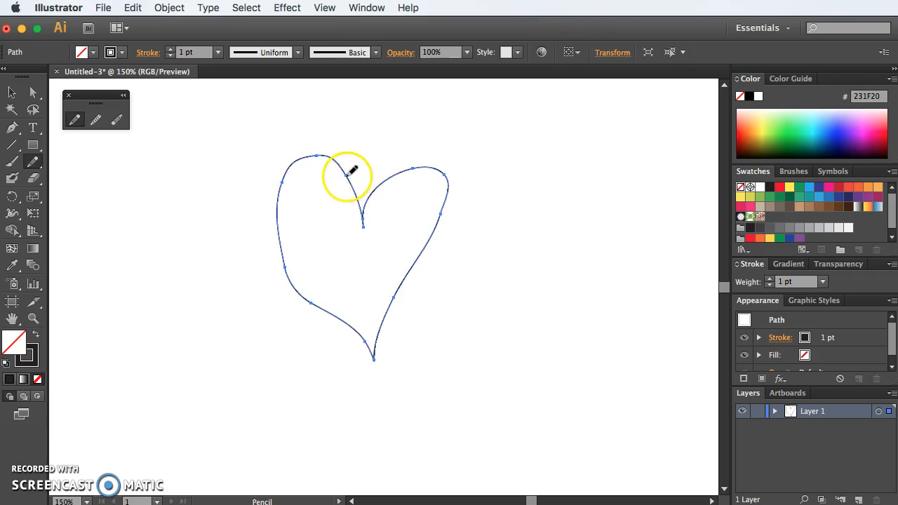
mouse_move(379, 305)
mouse_down()
mouse_move(413, 207)
mouse_move(400, 182)
mouse_move(375, 188)
mouse_up()
drag(456, 185, 426, 257)
Try to redraw the heart's right side farther outward with the Pencil tool, undoing the unwanted strokes.
mouse_move(459, 173)
mouse_down()
mouse_move(463, 243)
mouse_move(417, 289)
mouse_up()
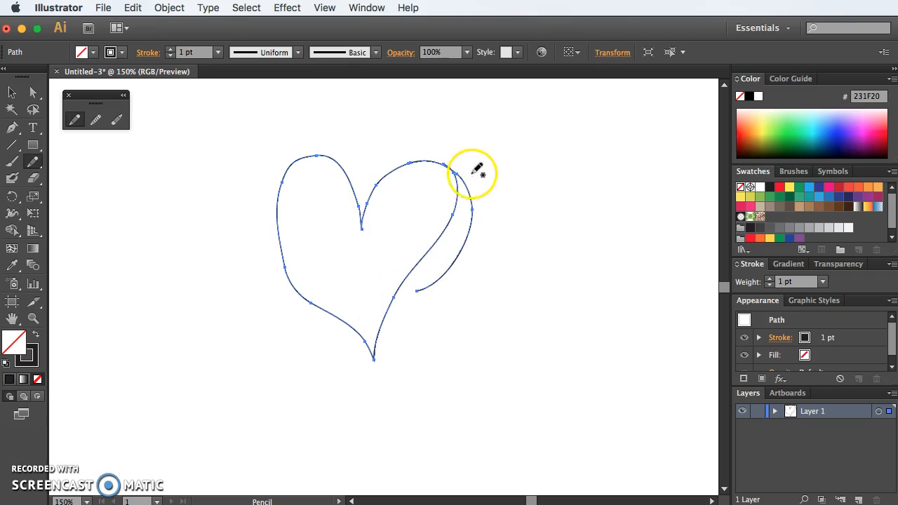
key(super+z)
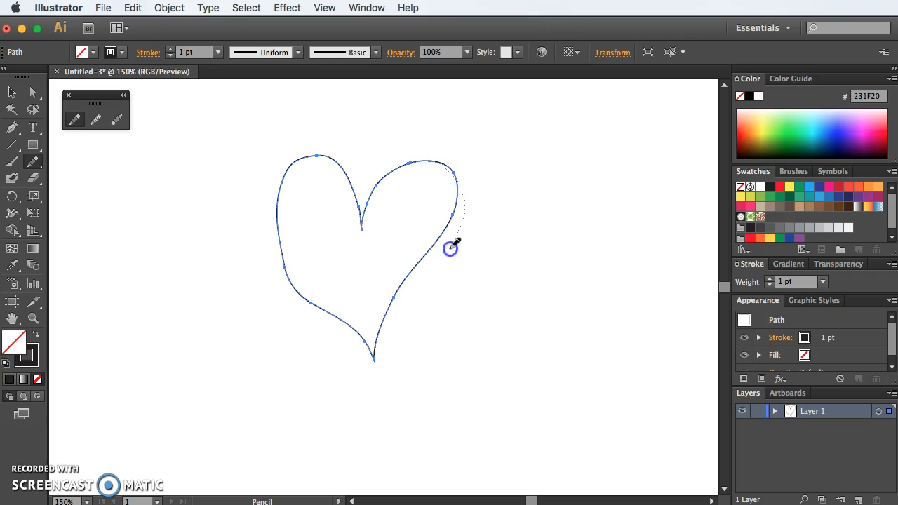
drag(379, 338, 381, 336)
key(super+z)
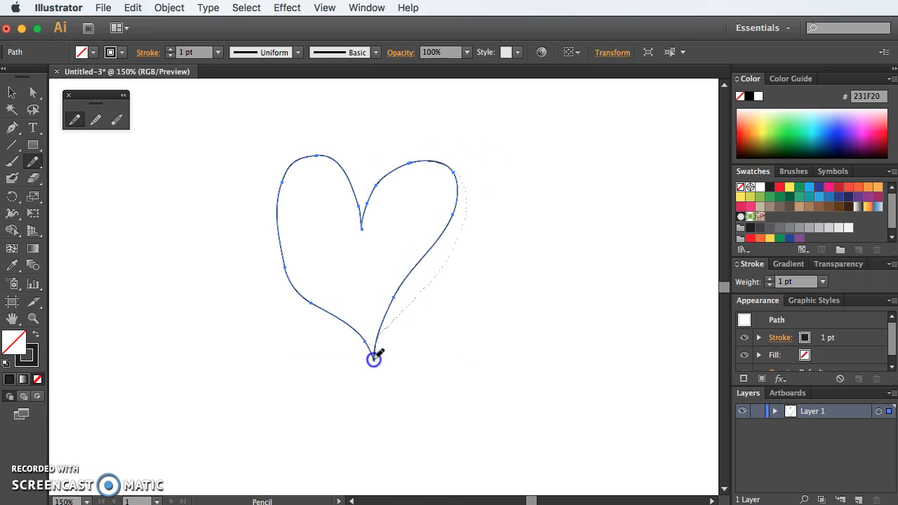
Redraw the heart's right side farther outward and lengthen its lower tip with the Pencil tool, undoing unwanted strokes.
drag(385, 301, 390, 307)
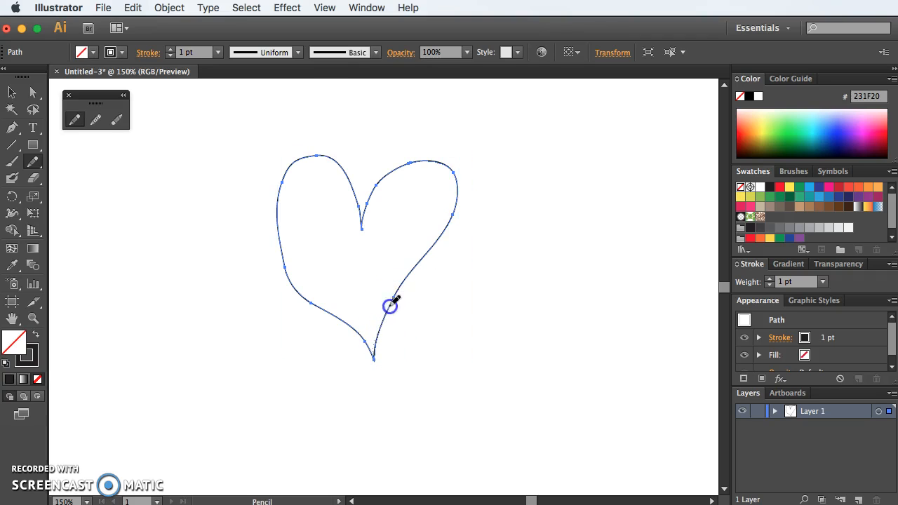
drag(446, 170, 456, 191)
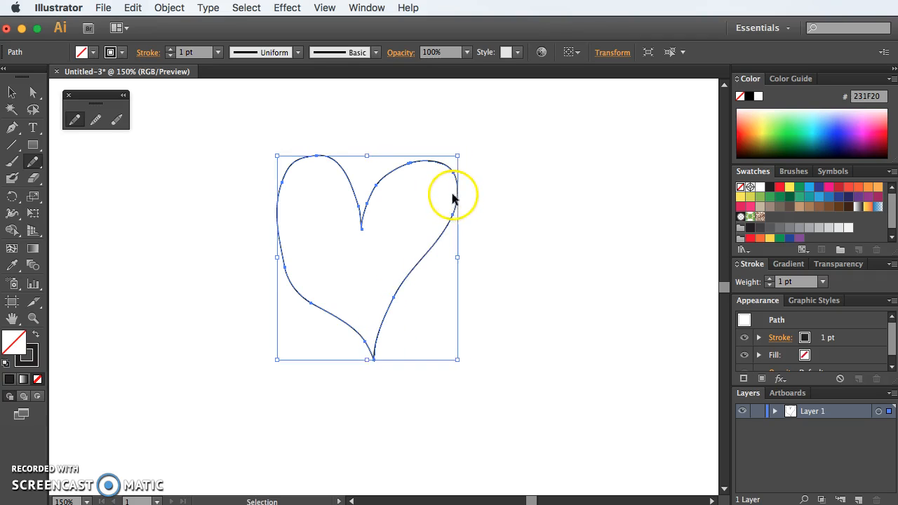
drag(407, 301, 377, 342)
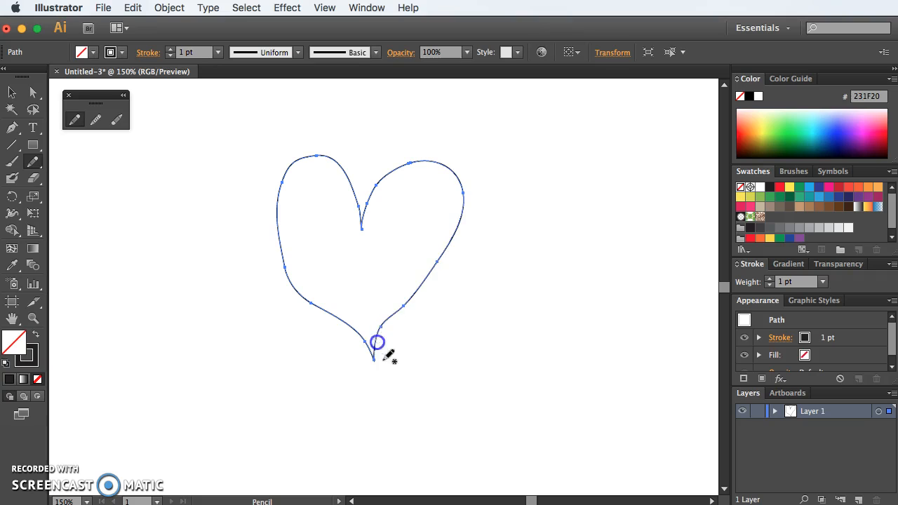
mouse_move(413, 283)
mouse_down()
mouse_move(463, 219)
mouse_move(466, 198)
mouse_up()
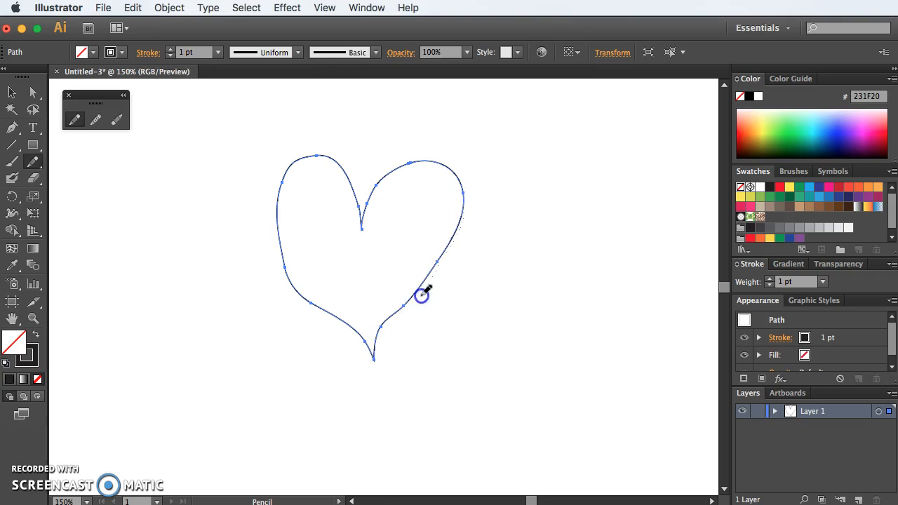
drag(343, 324, 342, 323)
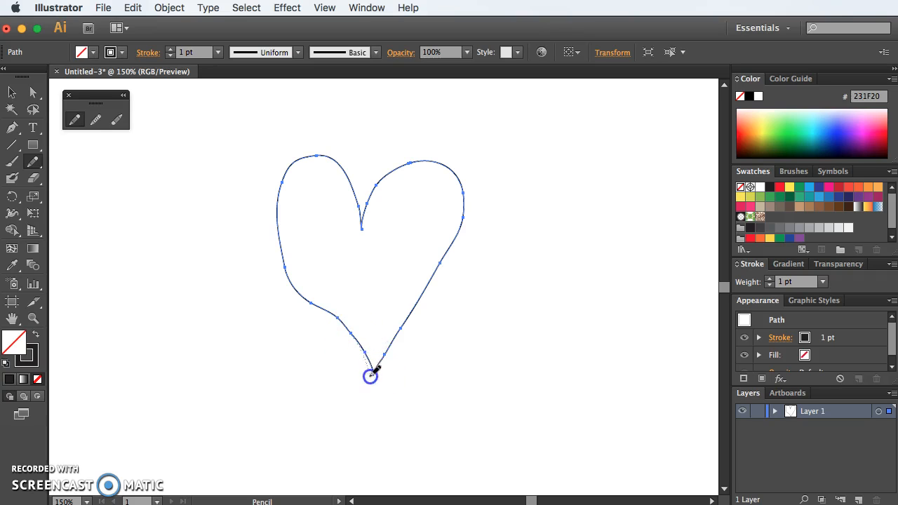
drag(436, 267, 442, 257)
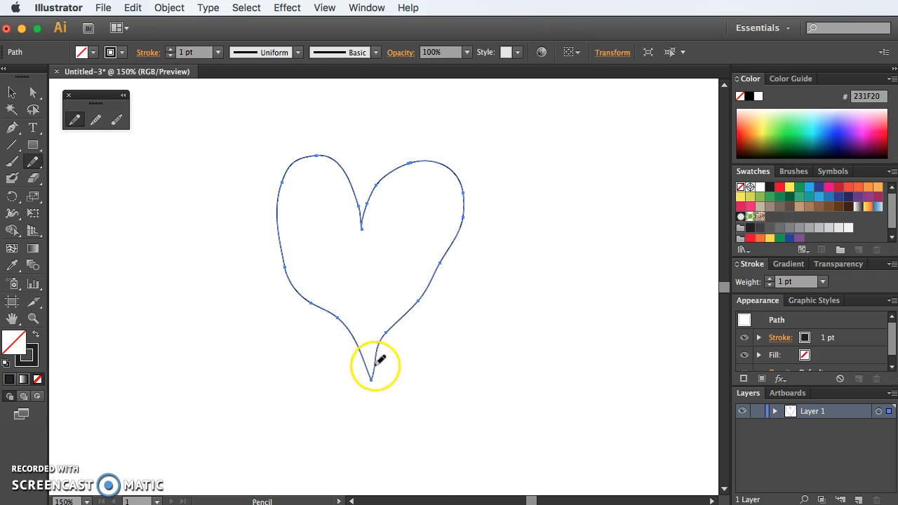
drag(436, 294, 480, 188)
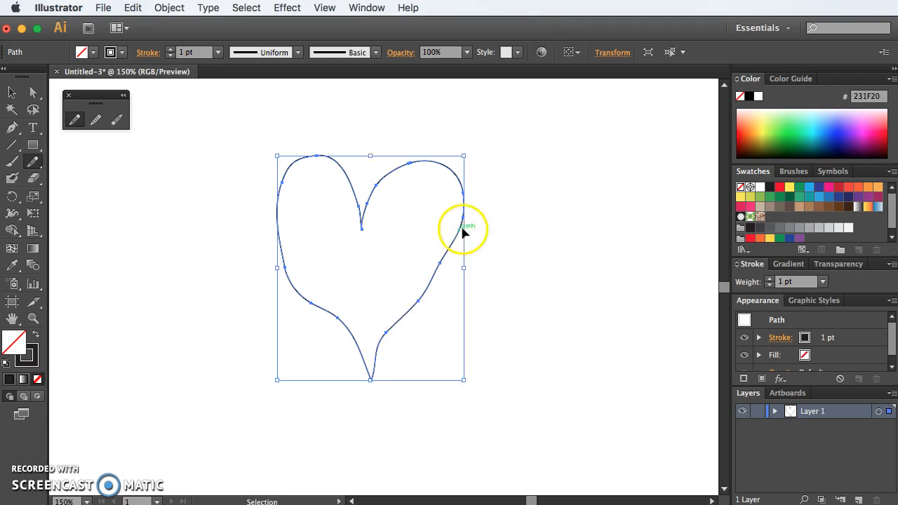
drag(404, 324, 371, 360)
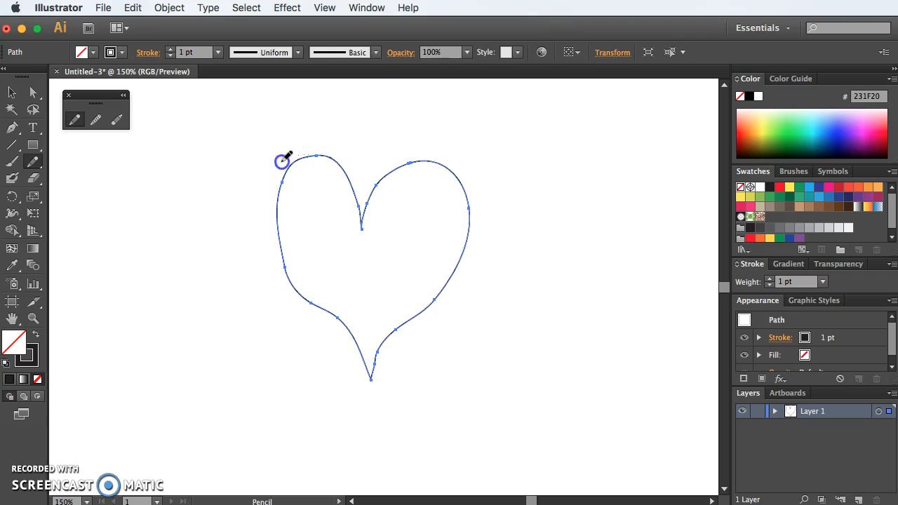
Redraw the heart's left lobe wider and reshape the lower left edge and bottom tip with the Pencil tool.
drag(351, 335, 355, 343)
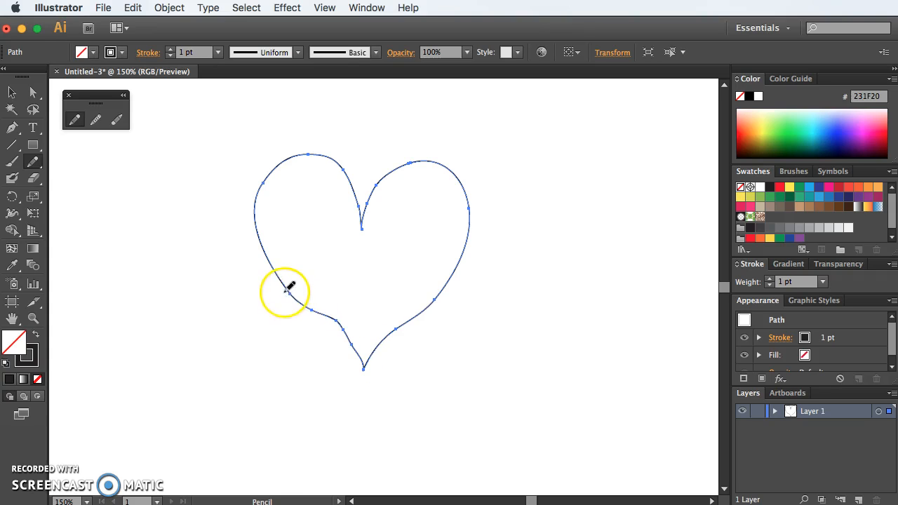
mouse_move(309, 299)
mouse_down()
mouse_move(308, 277)
mouse_move(278, 270)
mouse_up()
drag(356, 359, 359, 364)
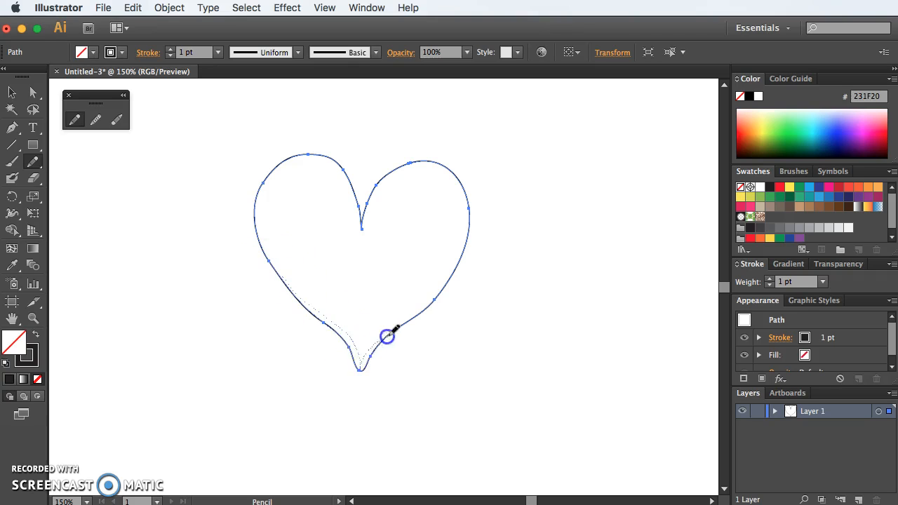
drag(387, 336, 430, 312)
Smooth the heart's lower left edge and its right side down to the bottom tip with the Smooth tool.
click(97, 120)
mouse_move(291, 290)
mouse_down()
mouse_move(265, 254)
mouse_move(337, 320)
mouse_move(285, 283)
mouse_move(345, 338)
mouse_up()
drag(484, 203, 359, 381)
drag(423, 306, 362, 381)
drag(429, 306, 360, 362)
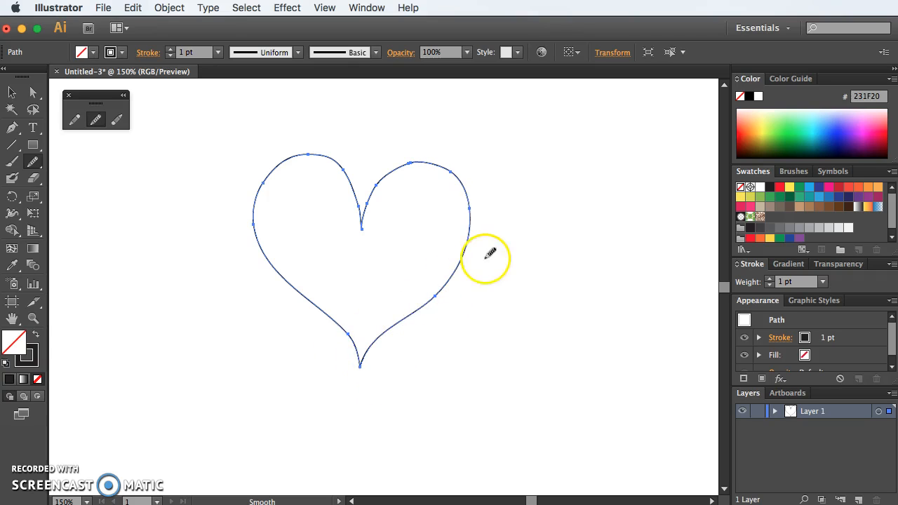
Smooth both upper lobes of the heart and the curve of its left side with the Smooth tool.
drag(426, 165, 379, 188)
mouse_move(455, 184)
mouse_down()
mouse_move(467, 213)
mouse_move(460, 270)
mouse_up()
mouse_move(380, 186)
mouse_down()
mouse_move(365, 228)
mouse_move(356, 189)
mouse_move(298, 171)
mouse_move(278, 204)
mouse_move(309, 167)
mouse_move(290, 156)
mouse_move(275, 253)
mouse_move(303, 159)
mouse_move(274, 261)
mouse_up()
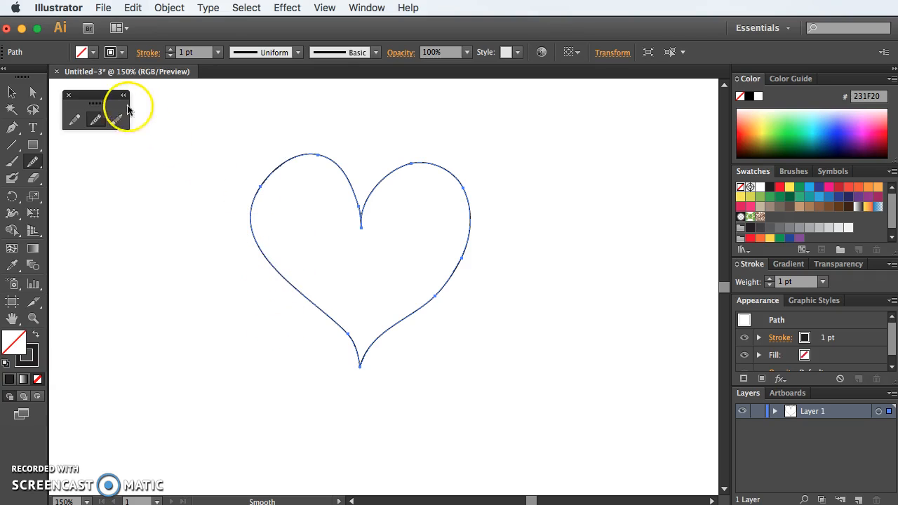
Raise the anchors of the heart's upper notch and redraw the notch shallower with the Pencil tool.
click(33, 94)
drag(390, 253, 324, 192)
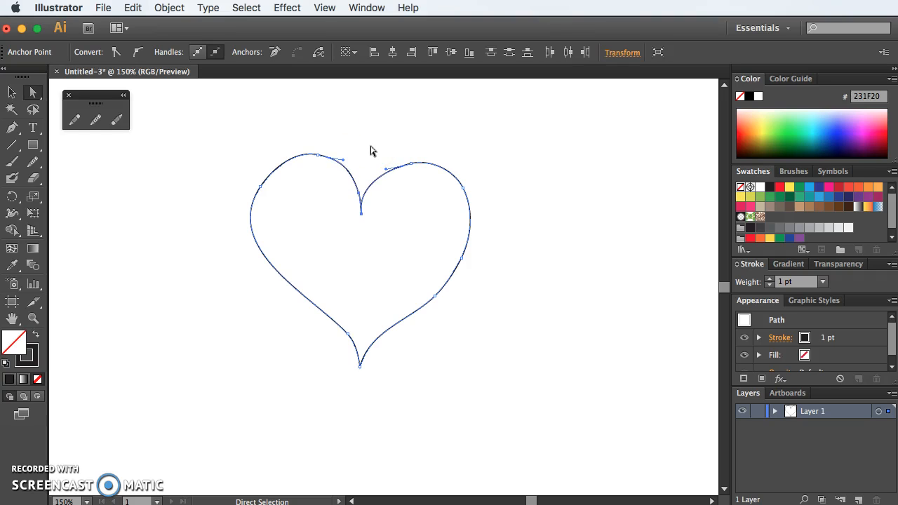
click(367, 211)
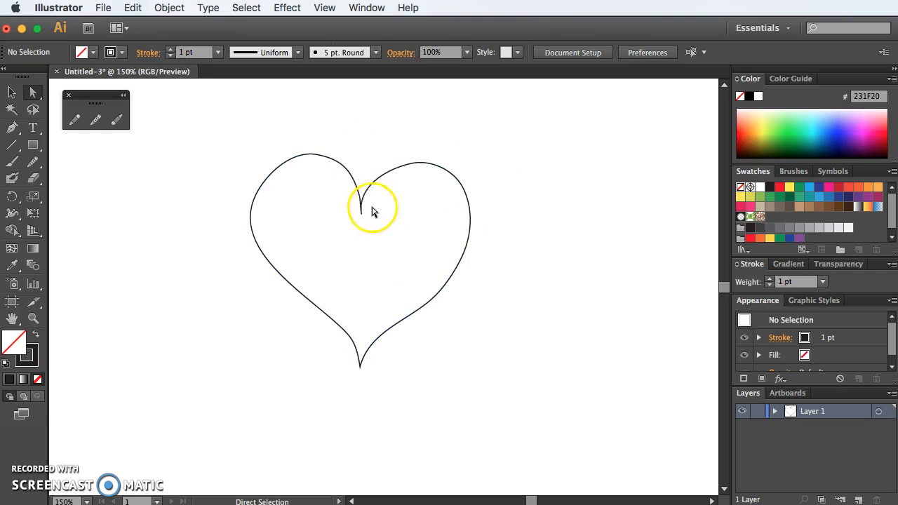
drag(381, 224, 338, 193)
click(74, 119)
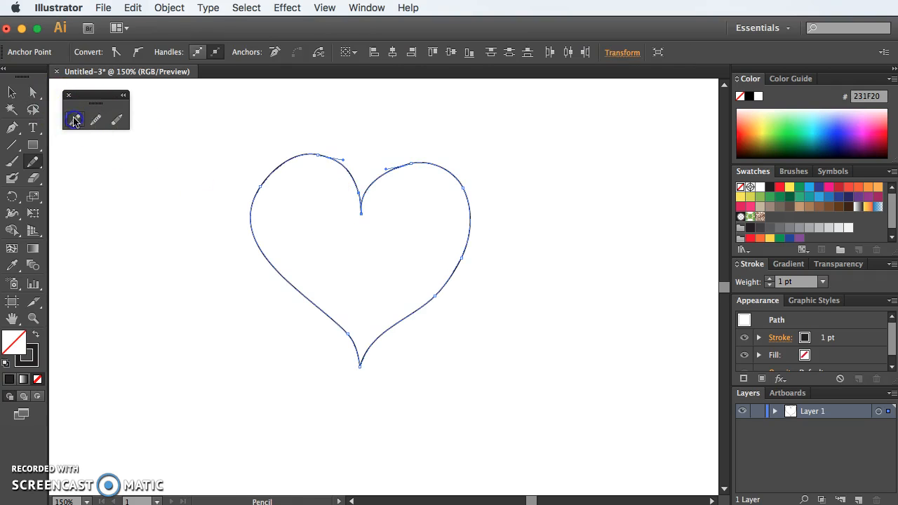
drag(368, 191, 391, 172)
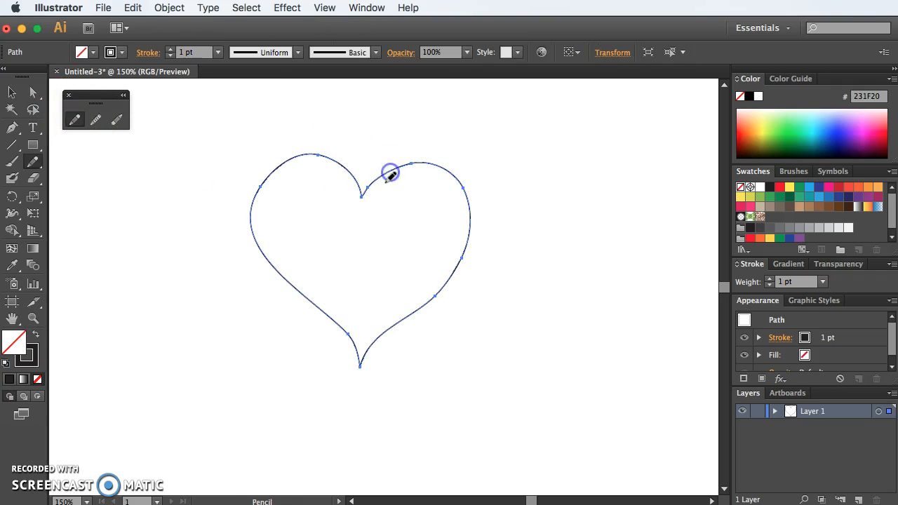
Smooth the top of the heart's right lobe and move its top anchors slightly upward.
click(95, 120)
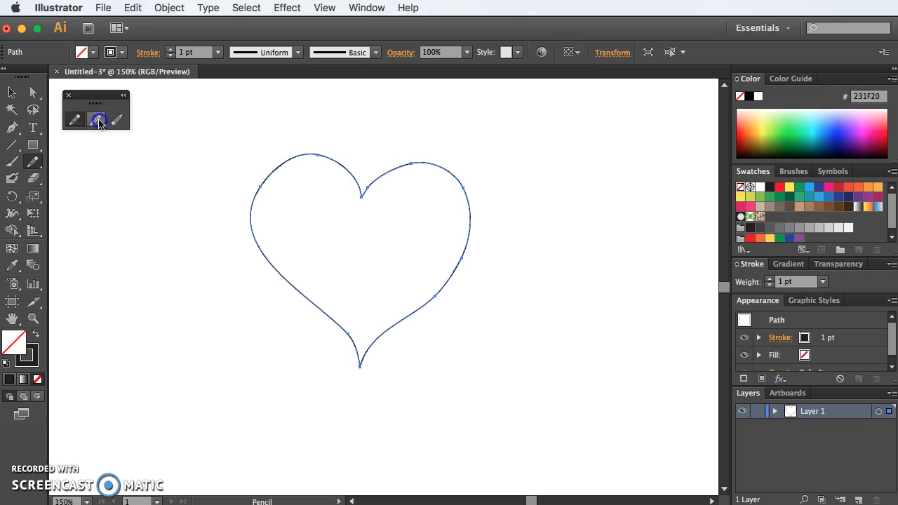
mouse_move(405, 167)
mouse_down()
mouse_move(371, 183)
mouse_move(437, 164)
mouse_up()
drag(379, 174, 421, 164)
click(36, 94)
drag(372, 141, 399, 178)
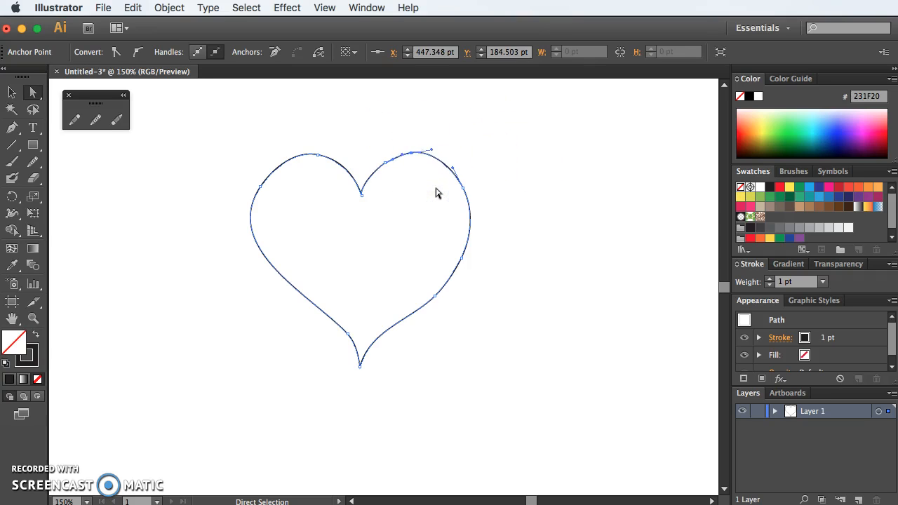
Smooth the raised curve between the heart's notch and the top of its right lobe with the Smooth tool.
click(74, 120)
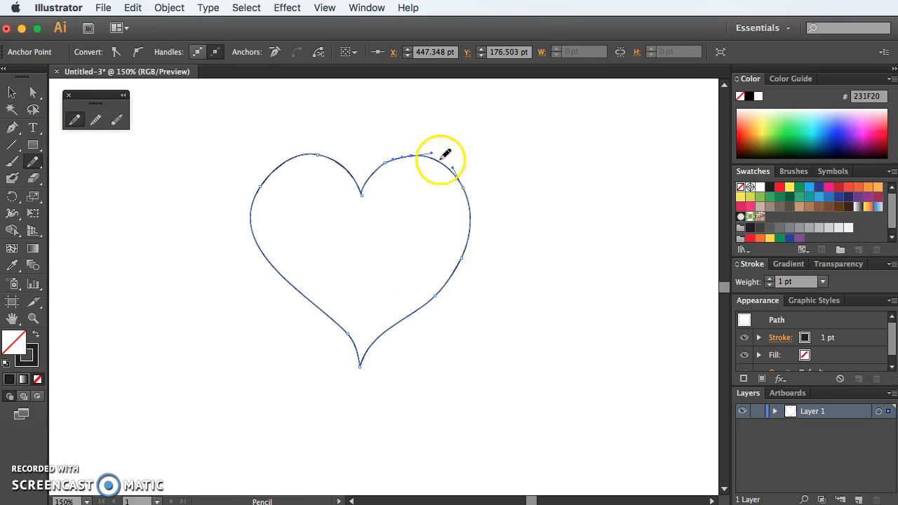
click(100, 121)
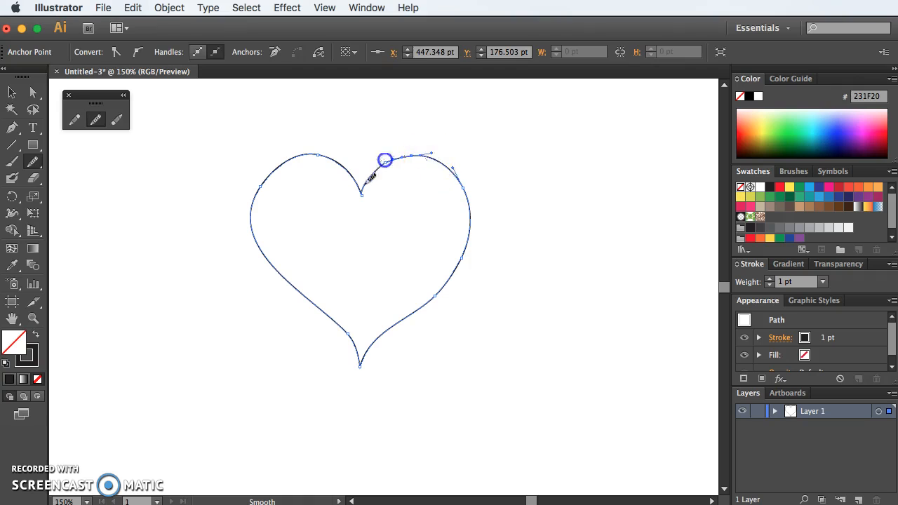
drag(385, 160, 426, 167)
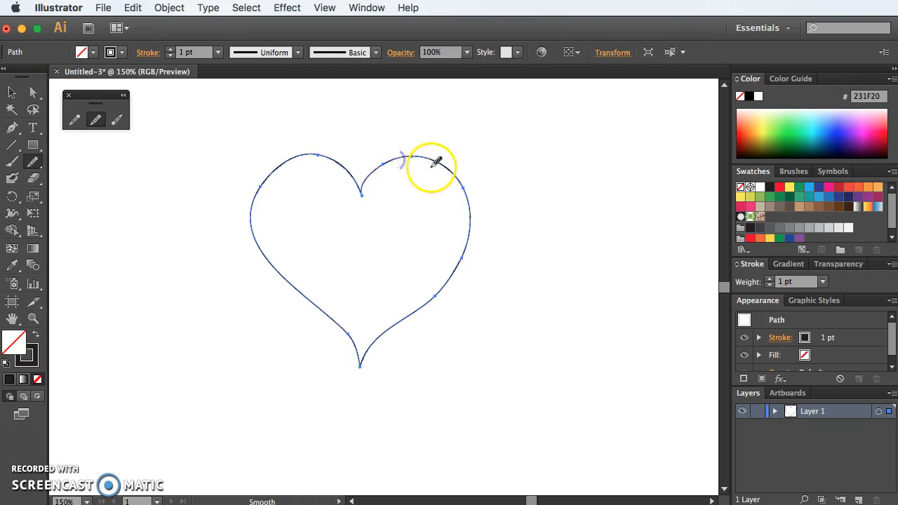
click(96, 119)
drag(403, 157, 376, 157)
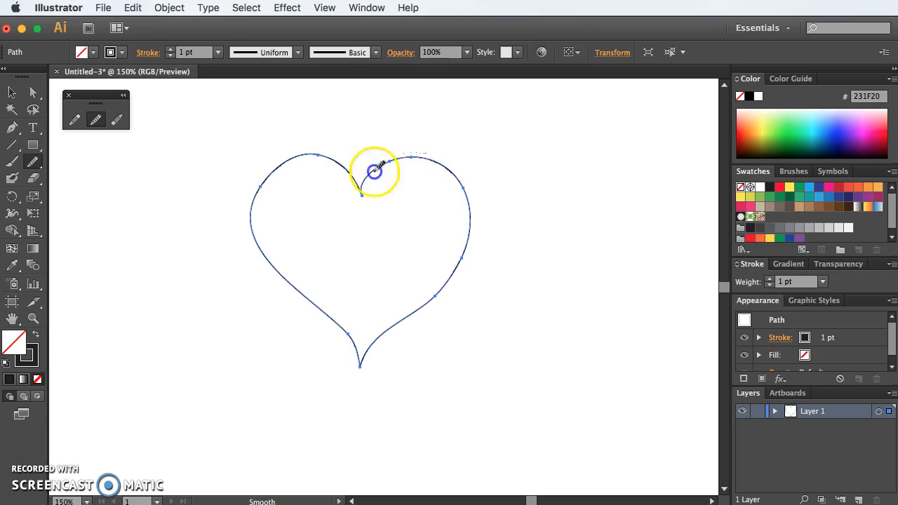
Adjust the top anchor of the heart's right lobe higher and delete the extra anchor on the lobe's outer shoulder.
click(32, 91)
drag(424, 178, 416, 145)
click(350, 195)
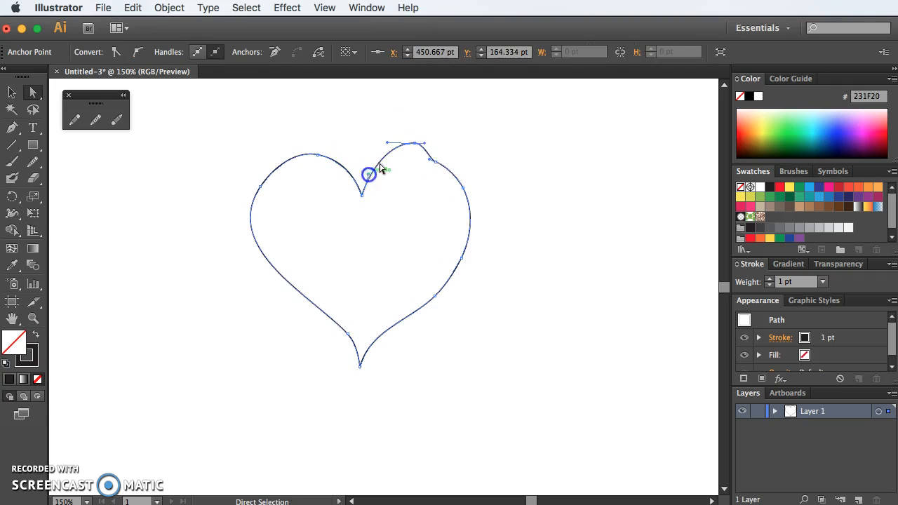
drag(438, 167, 441, 159)
click(13, 127)
click(443, 160)
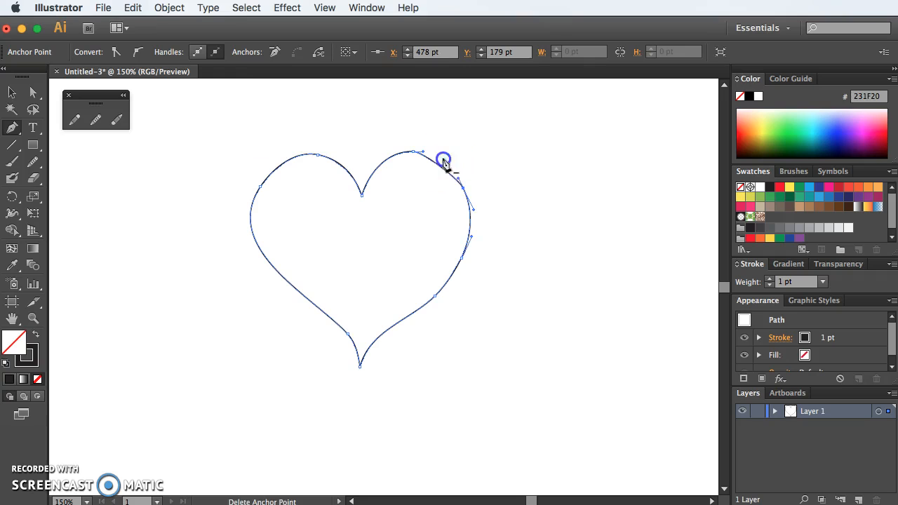
Smooth the top and outer shoulder of the heart's right lobe into an even arc.
click(107, 122)
click(106, 122)
drag(390, 160, 460, 174)
drag(416, 152, 459, 180)
mouse_move(393, 163)
mouse_down()
mouse_move(419, 151)
mouse_move(441, 161)
mouse_up()
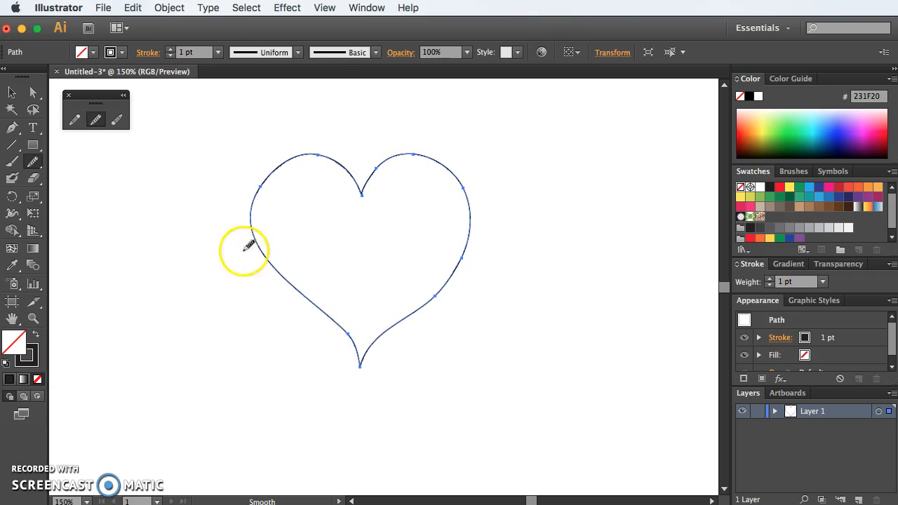
Redraw the heart's lower right edge toward the bottom tip with the Pencil tool and smooth it.
click(74, 120)
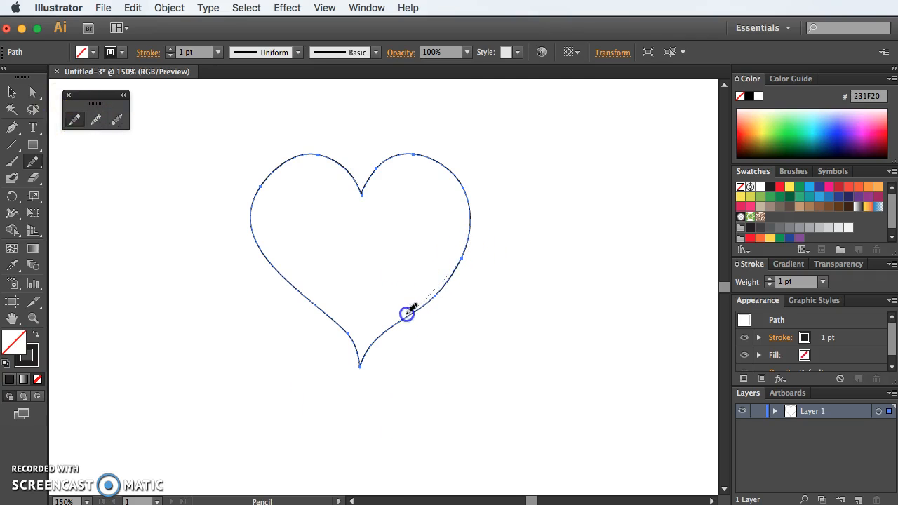
drag(371, 342, 364, 357)
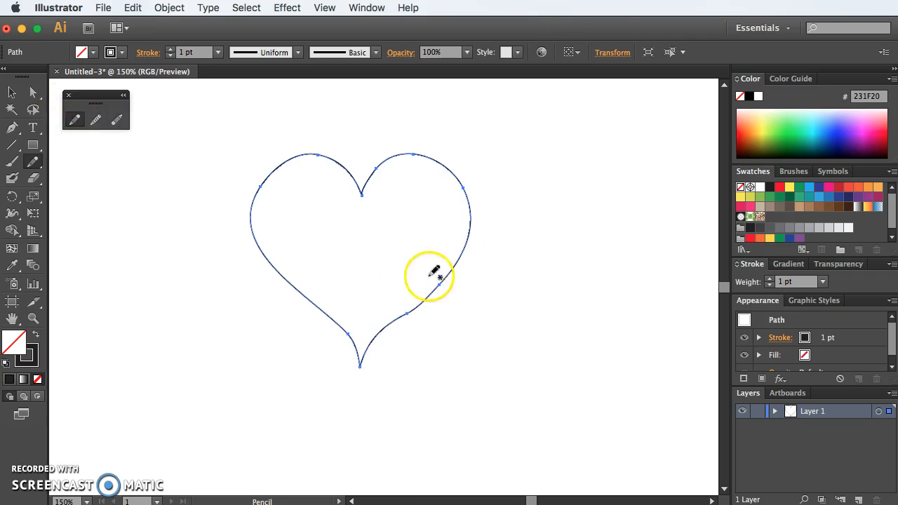
mouse_move(396, 322)
mouse_down()
mouse_move(441, 284)
mouse_move(433, 285)
mouse_up()
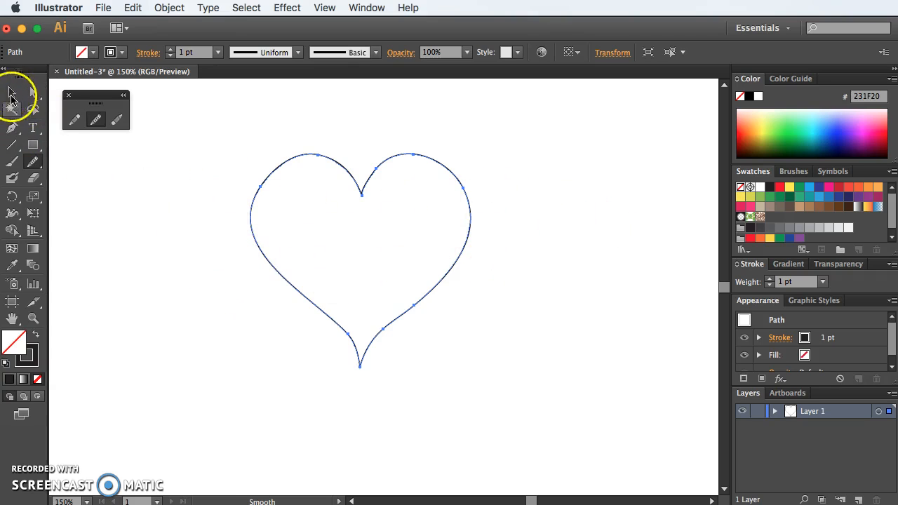
Select the heart outline to check its overall shape, and clear the selection.
click(12, 93)
click(325, 262)
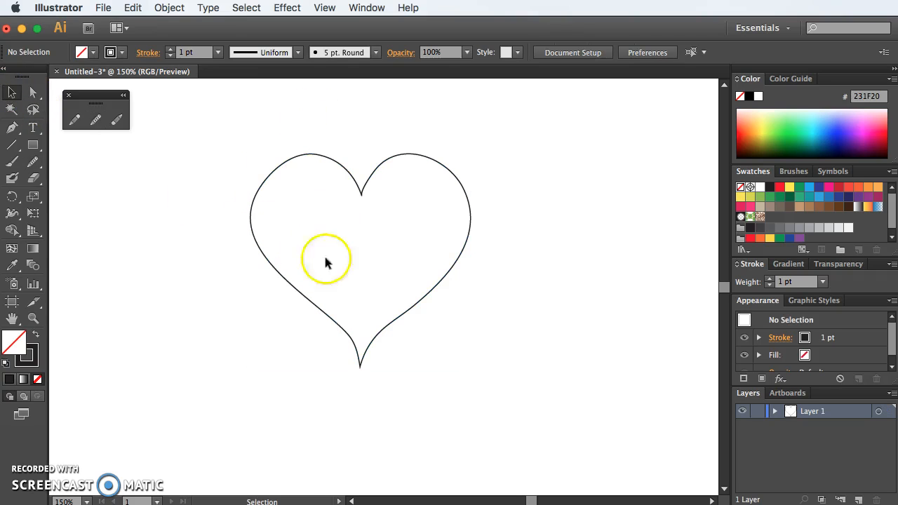
click(254, 209)
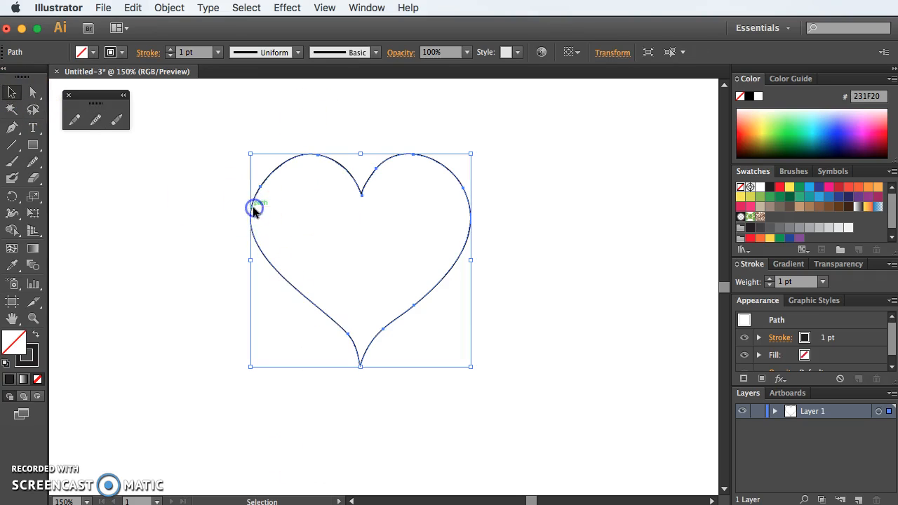
click(205, 203)
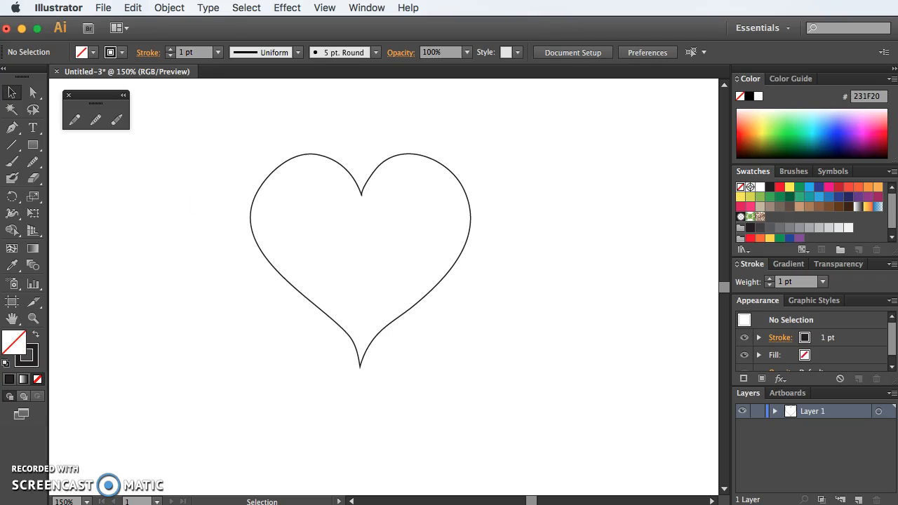
Draw a freehand horizontal heartbeat line with jagged peaks across the heart with the Pencil tool.
key(n)
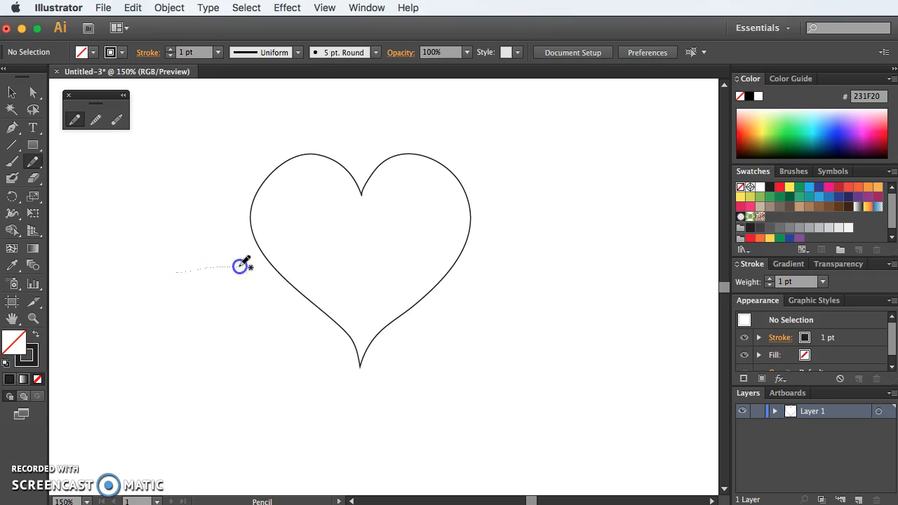
mouse_move(333, 272)
mouse_down()
mouse_move(352, 196)
mouse_move(360, 288)
mouse_move(371, 242)
mouse_up()
drag(437, 267, 584, 259)
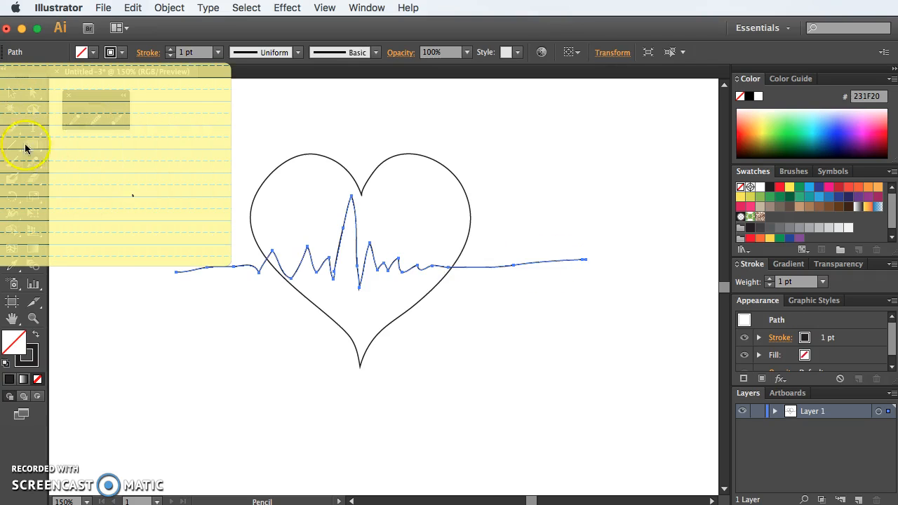
Scale the heartbeat line down proportionally to about 70% and move it across the middle of the heart.
click(12, 92)
mouse_move(585, 288)
mouse_down()
mouse_move(549, 257)
mouse_move(491, 248)
mouse_up()
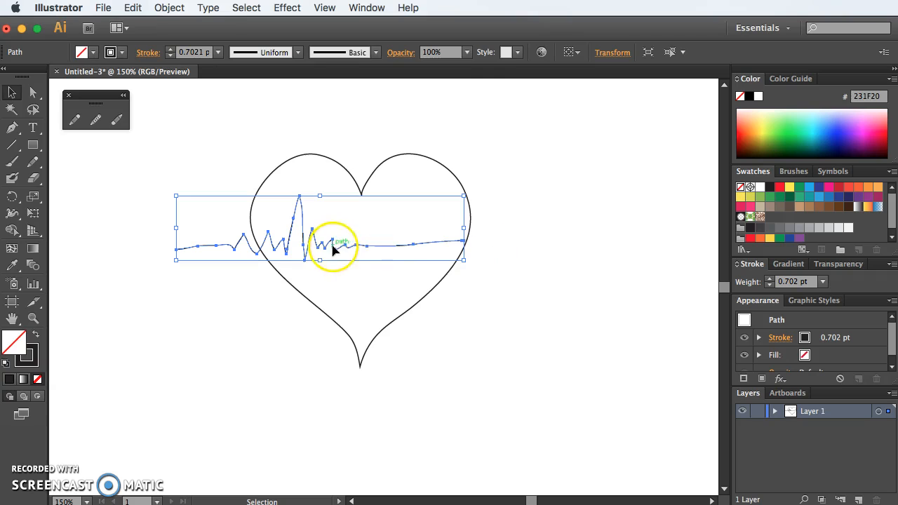
drag(334, 246, 408, 255)
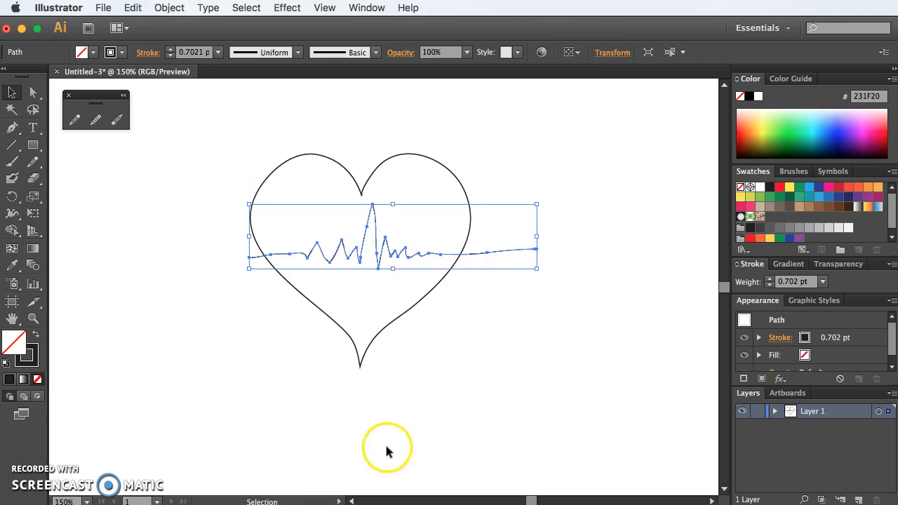
Select the heartbeat line and check its Scale settings, accepting a uniform 100% with Scale Strokes & Effects enabled.
click(480, 145)
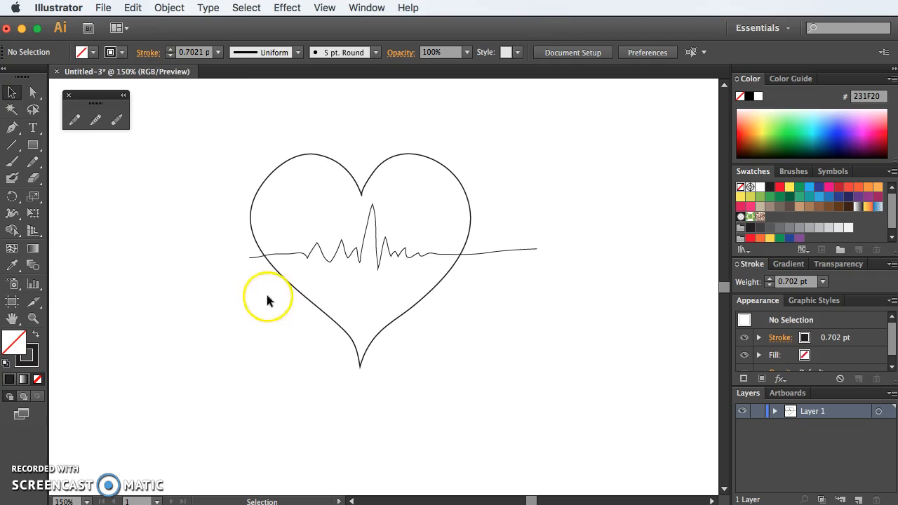
click(251, 261)
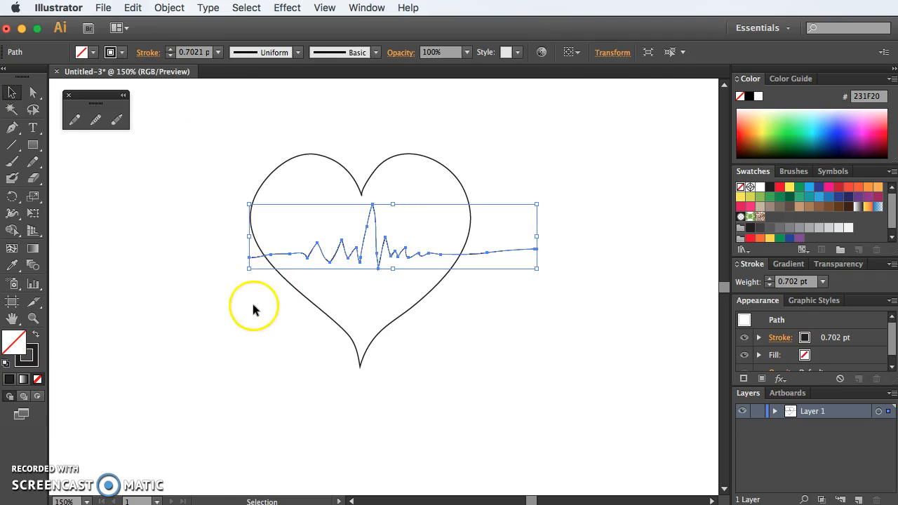
double_click(33, 196)
drag(613, 247, 516, 113)
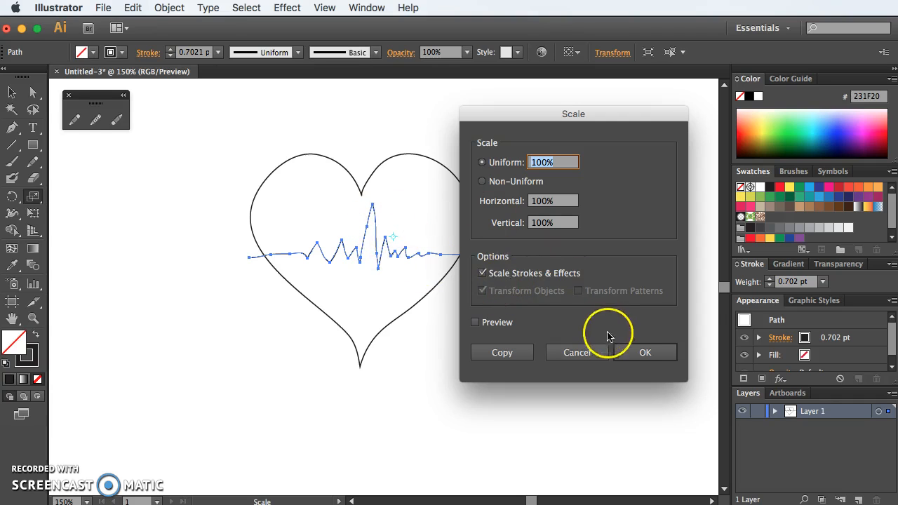
click(635, 354)
Set the heartbeat line's stroke weight to 2 pt.
click(769, 279)
click(769, 279)
click(770, 279)
click(769, 285)
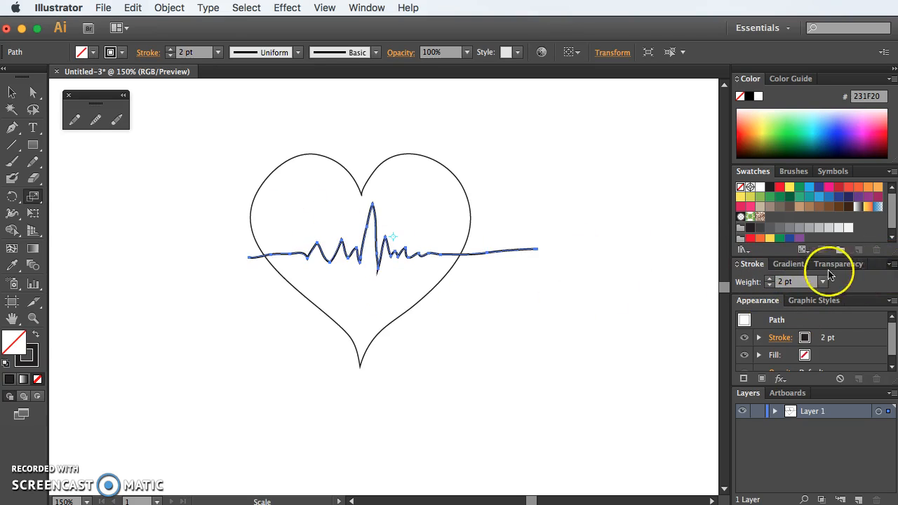
Float the Stroke settings beside the heart with all options expanded, and restore the accidentally deleted heartbeat line.
drag(748, 263, 536, 197)
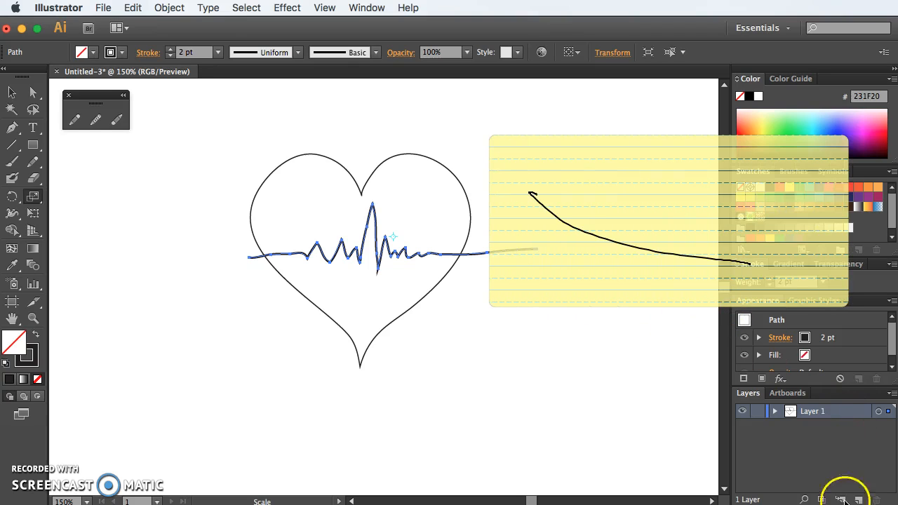
key(Delete)
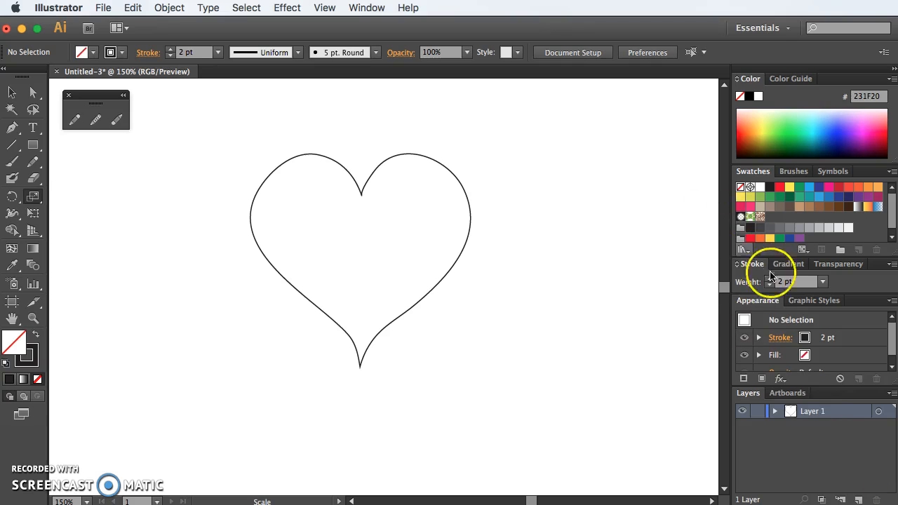
mouse_move(749, 261)
mouse_down()
mouse_move(557, 220)
mouse_move(581, 293)
mouse_move(641, 273)
mouse_move(627, 261)
mouse_up()
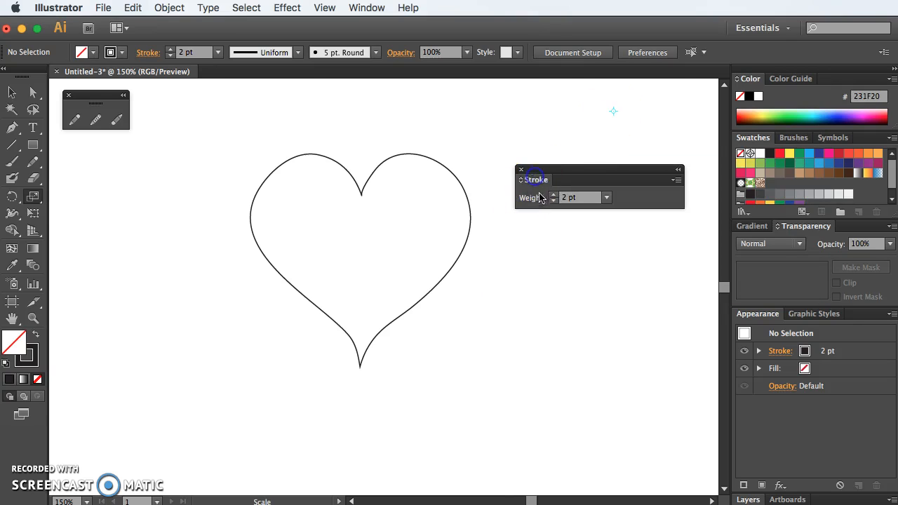
double_click(536, 180)
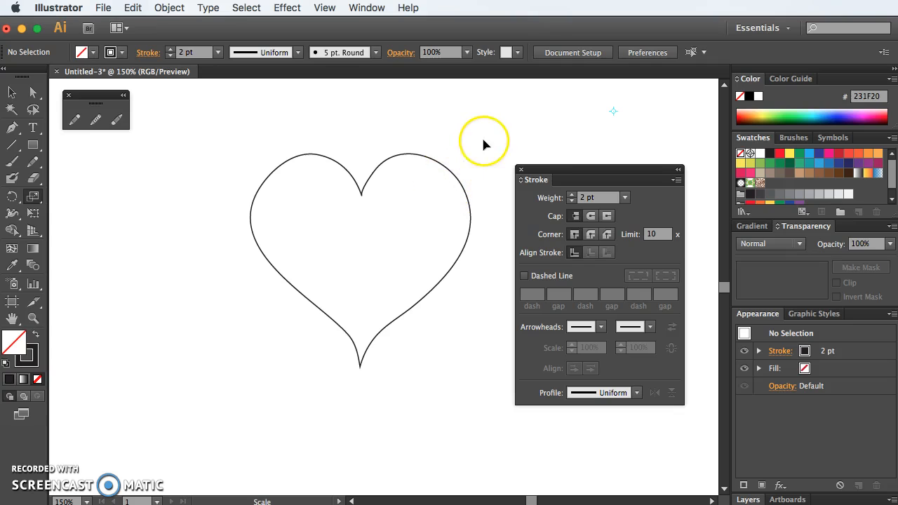
key(super+v)
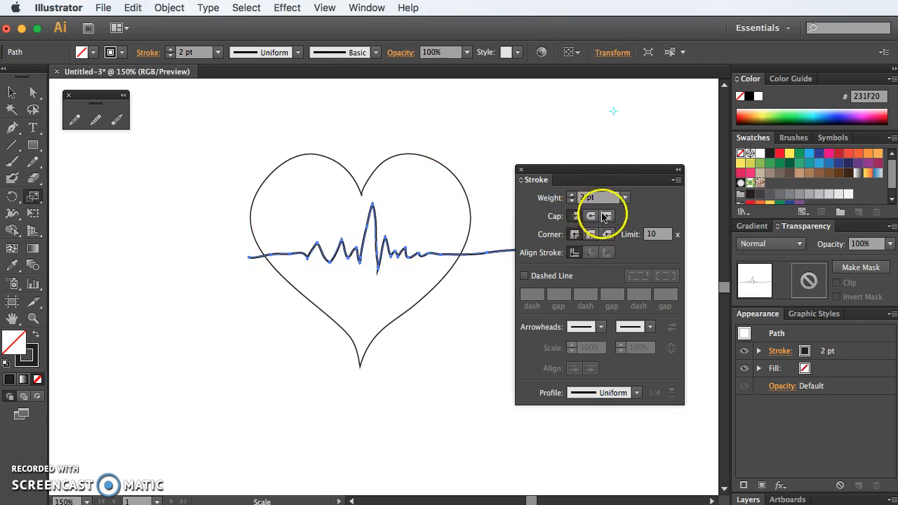
mouse_move(594, 168)
mouse_down()
mouse_move(601, 162)
mouse_move(580, 181)
mouse_up()
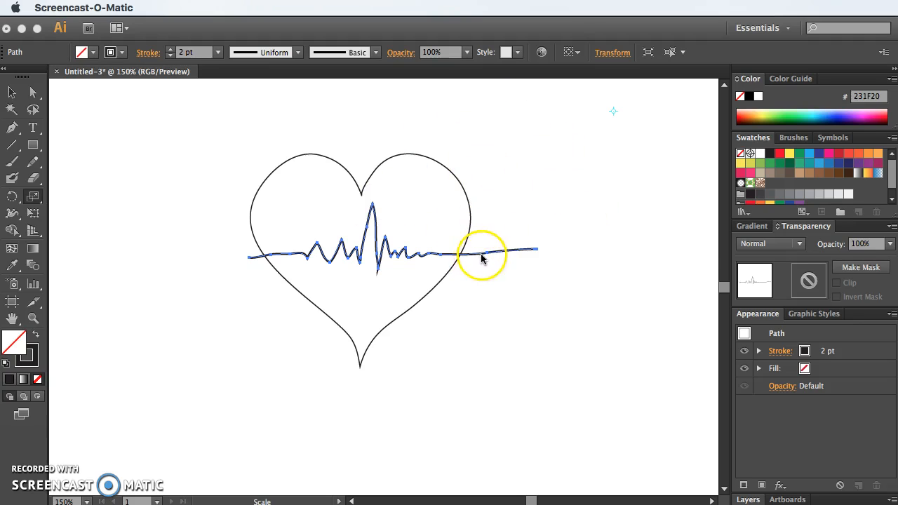
Scale the heartbeat line up slightly across the heart and set its stroke weight back to 2 pt.
click(398, 259)
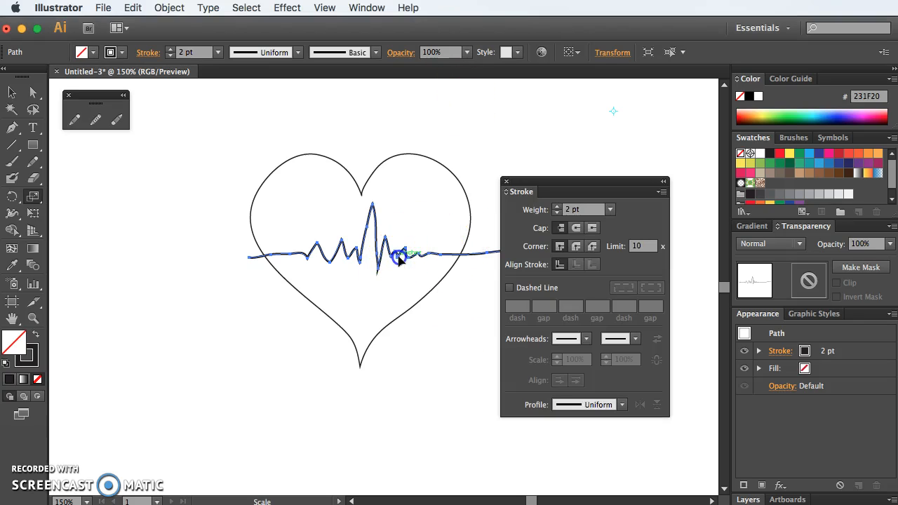
drag(394, 256, 397, 267)
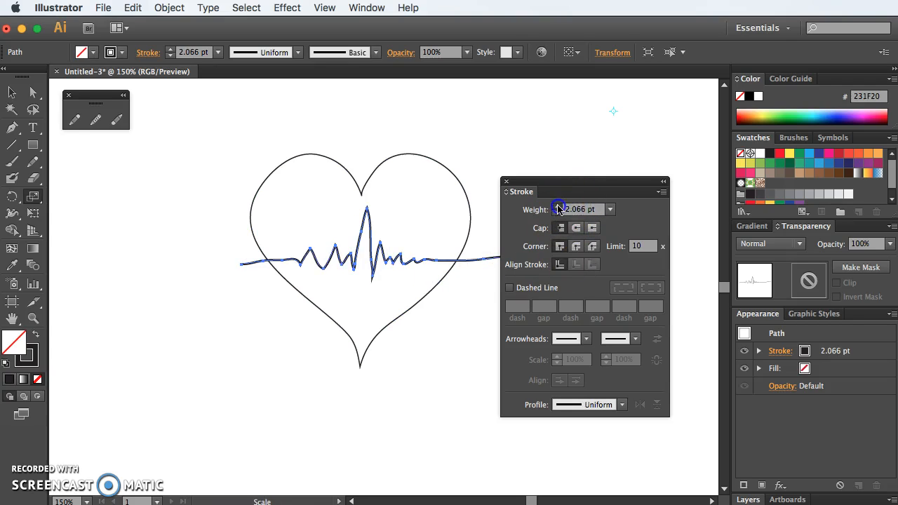
click(557, 207)
click(556, 213)
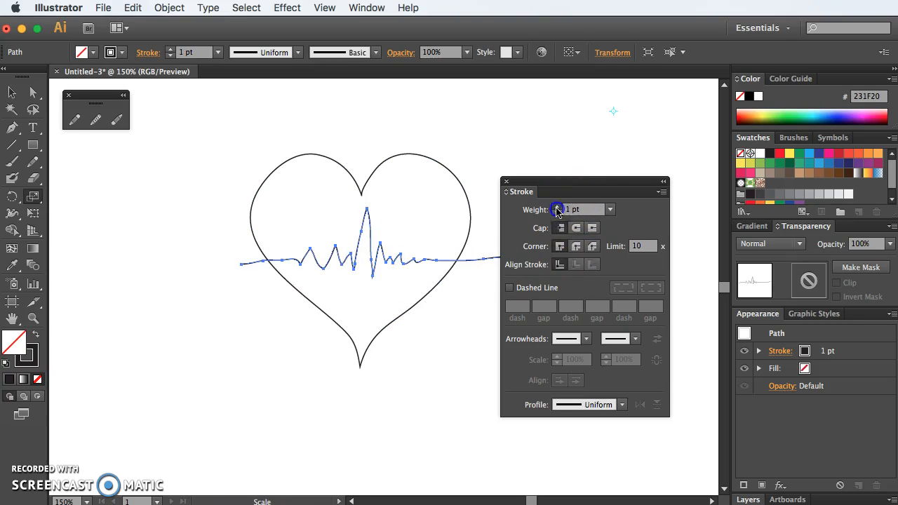
click(557, 207)
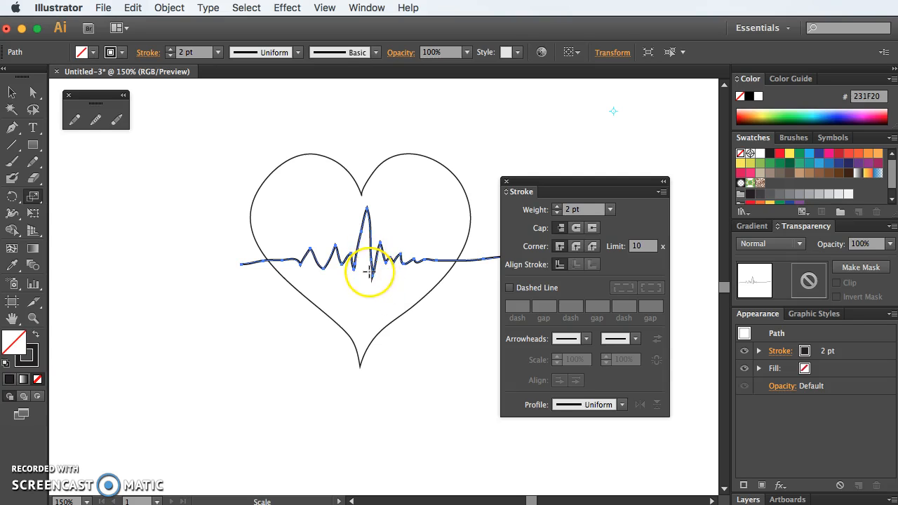
Change the heartbeat line's sharp stroke corners to Round Join.
key(super+plus)
key(super+plus)
key(super+plus)
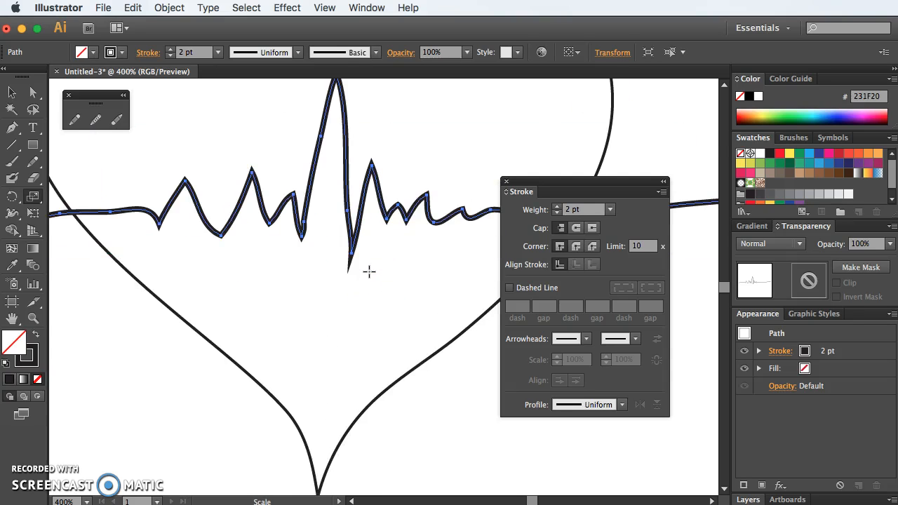
click(575, 247)
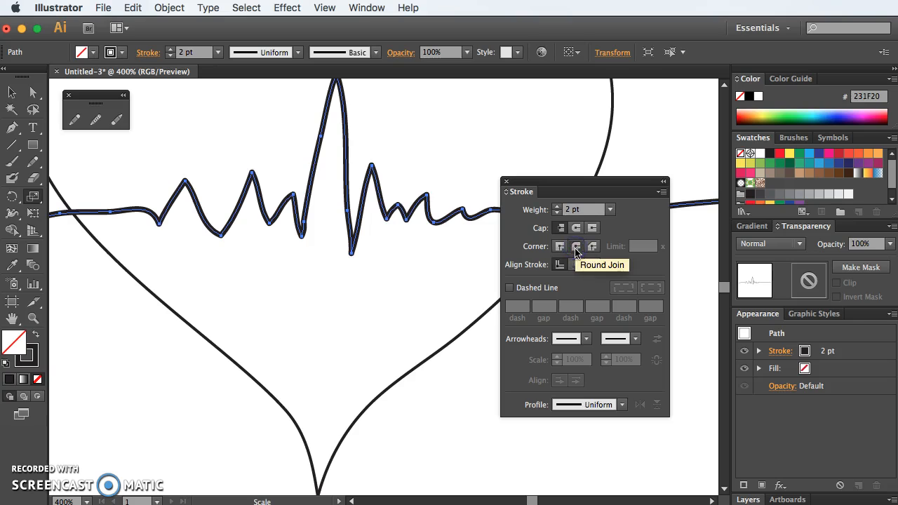
click(580, 246)
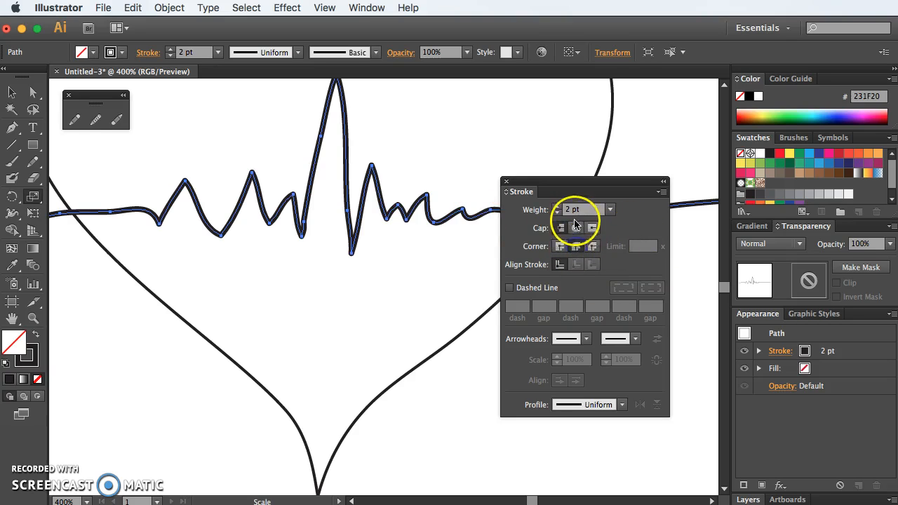
Try other cap styles on the heartbeat line's right end and return it to the butt cap.
drag(702, 255, 259, 295)
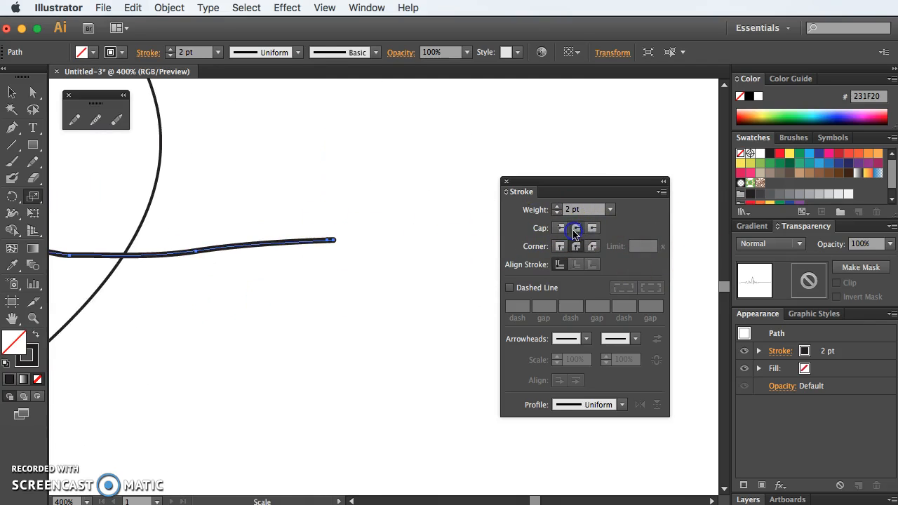
click(592, 230)
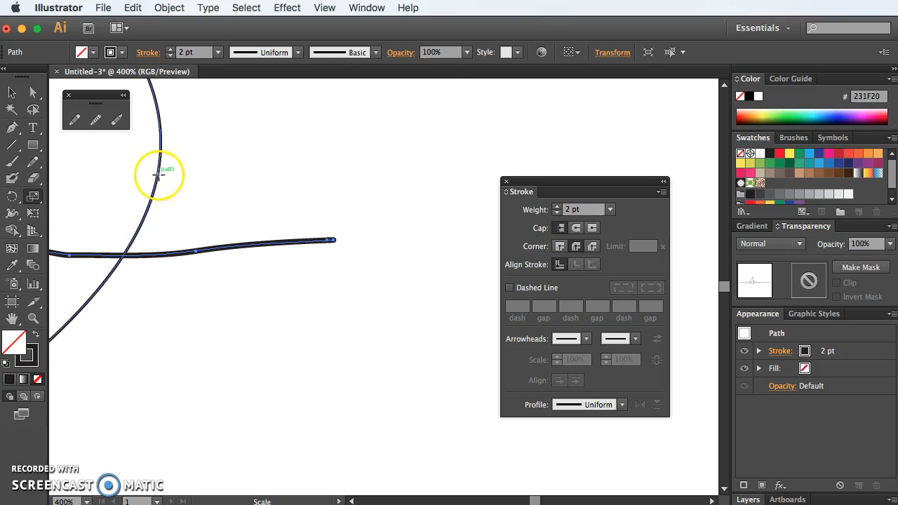
drag(296, 176, 707, 192)
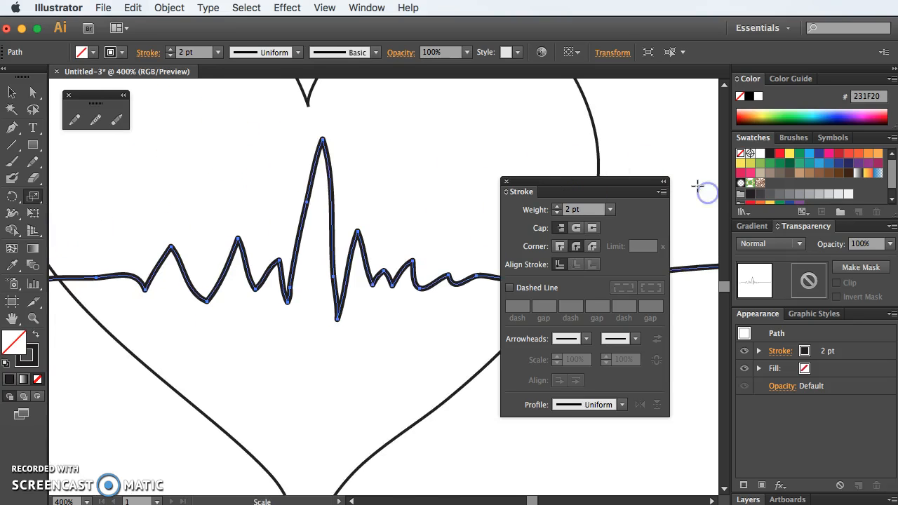
key(super+minus)
key(super+minus)
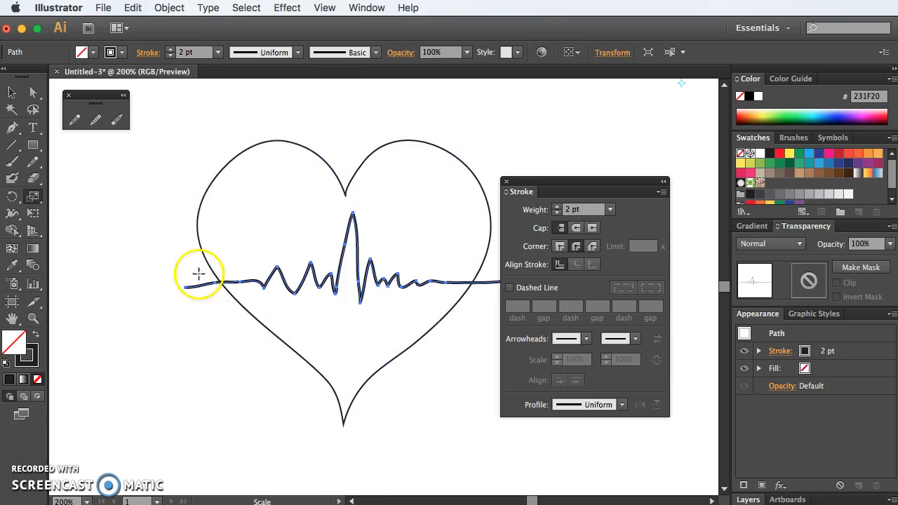
Try a red fill on the heart outline and undo it.
click(11, 91)
click(309, 150)
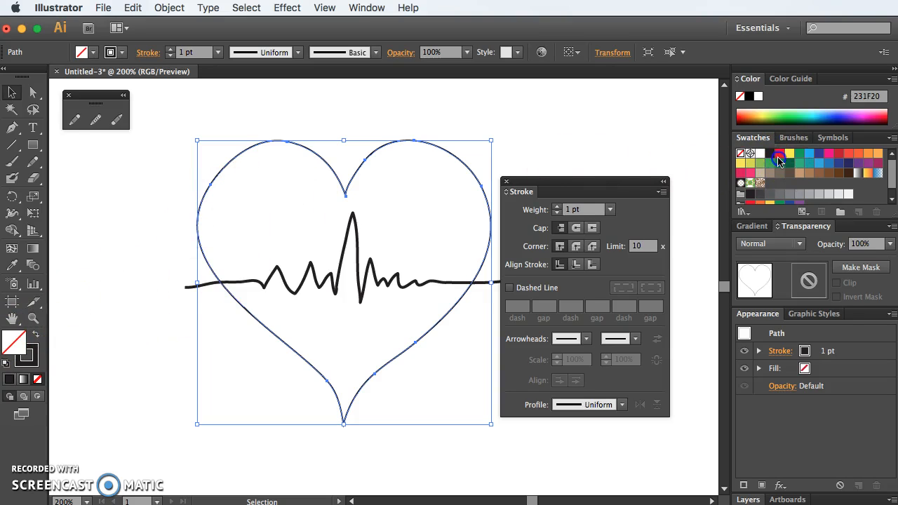
click(778, 154)
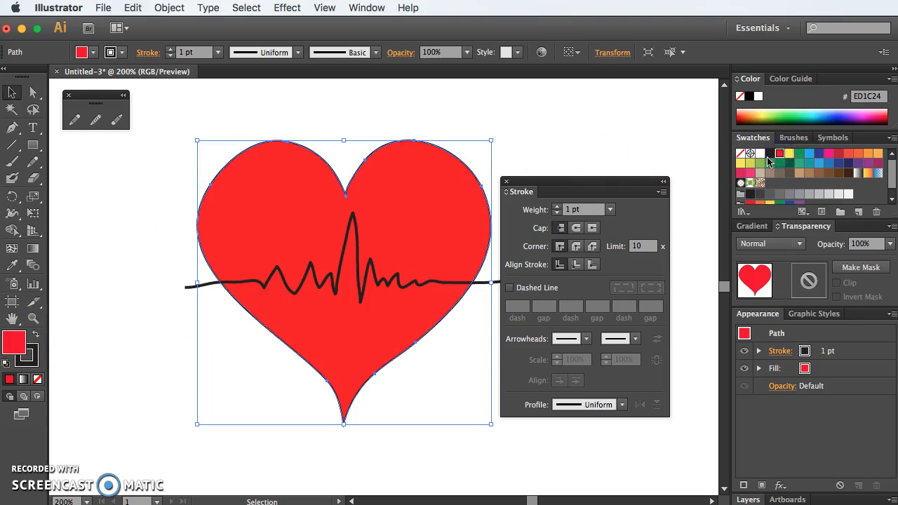
key(super+z)
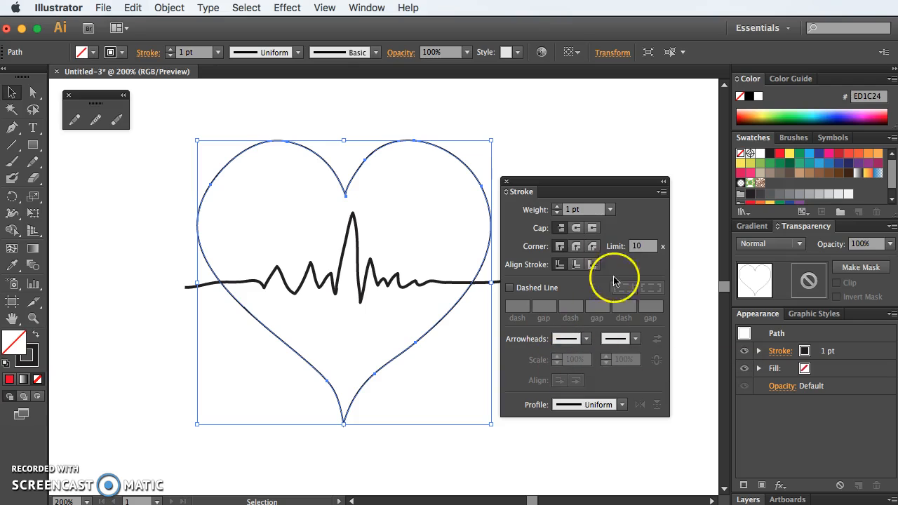
Set the heart outline's stroke weight to 2 pt and try aligning the stroke inside, then outside the path.
click(556, 206)
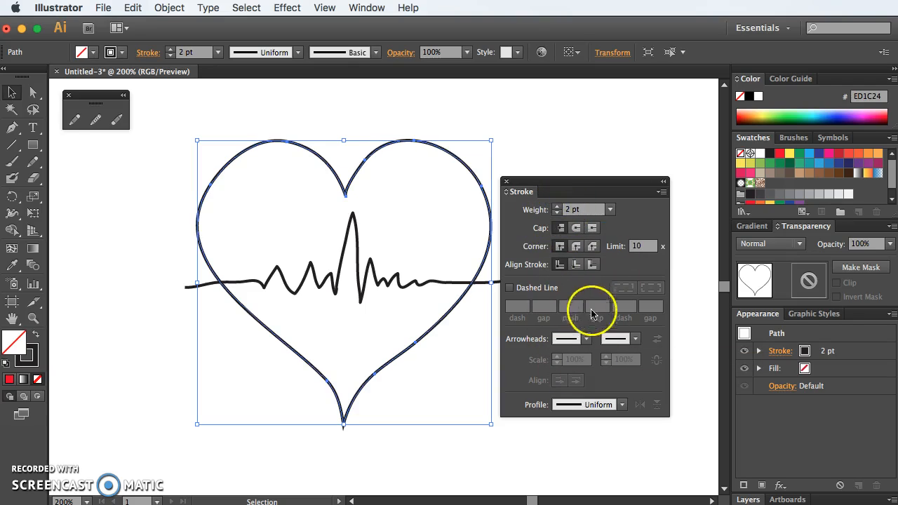
click(577, 264)
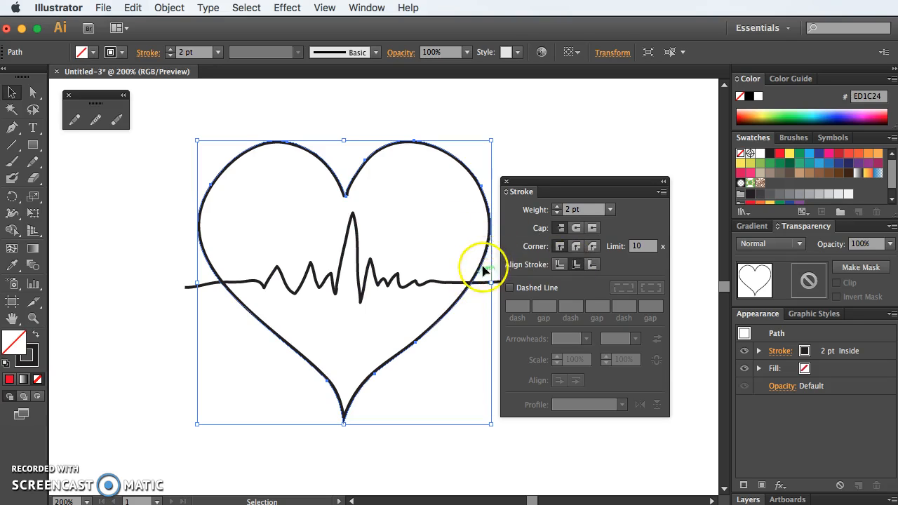
click(592, 265)
click(593, 263)
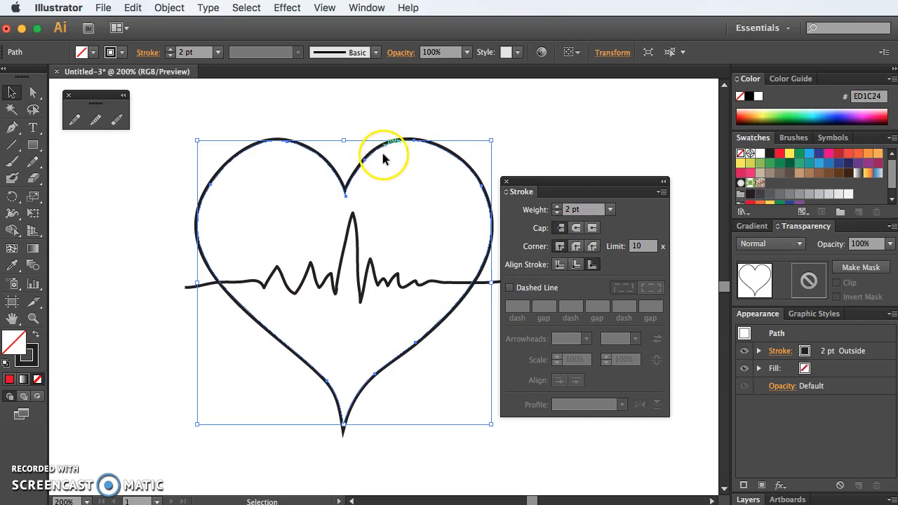
Give the heart outline Round Join corners and align its stroke to the inside of the path.
click(388, 105)
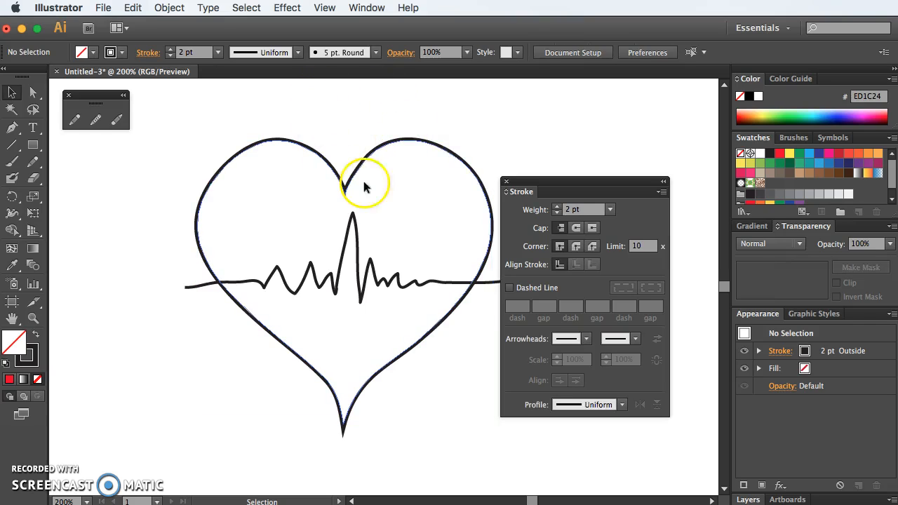
click(421, 141)
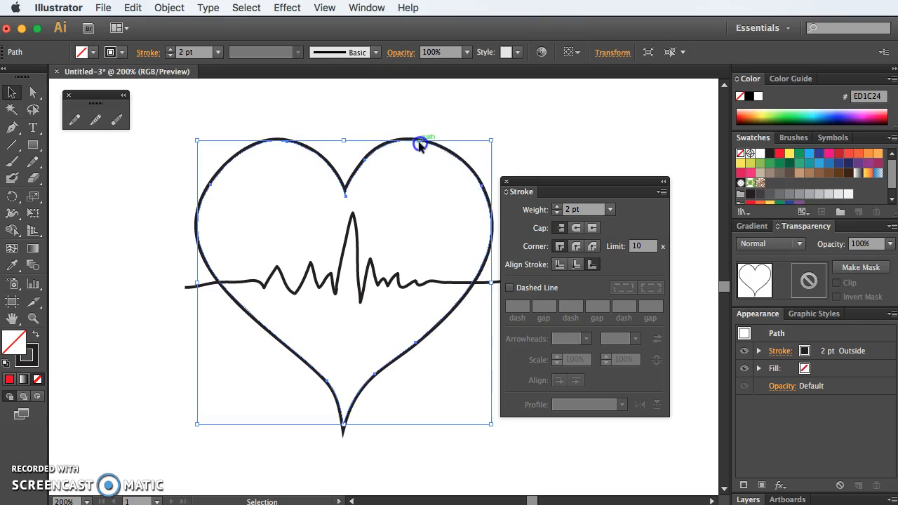
click(575, 247)
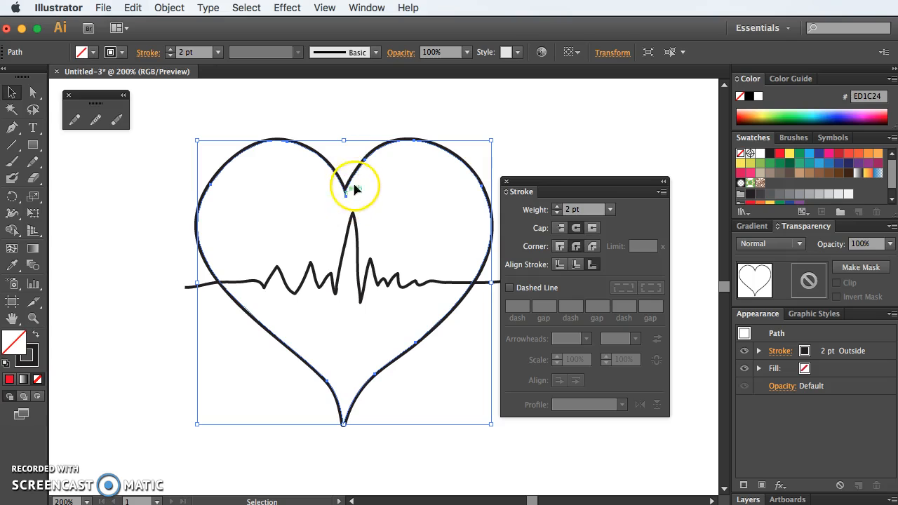
click(575, 265)
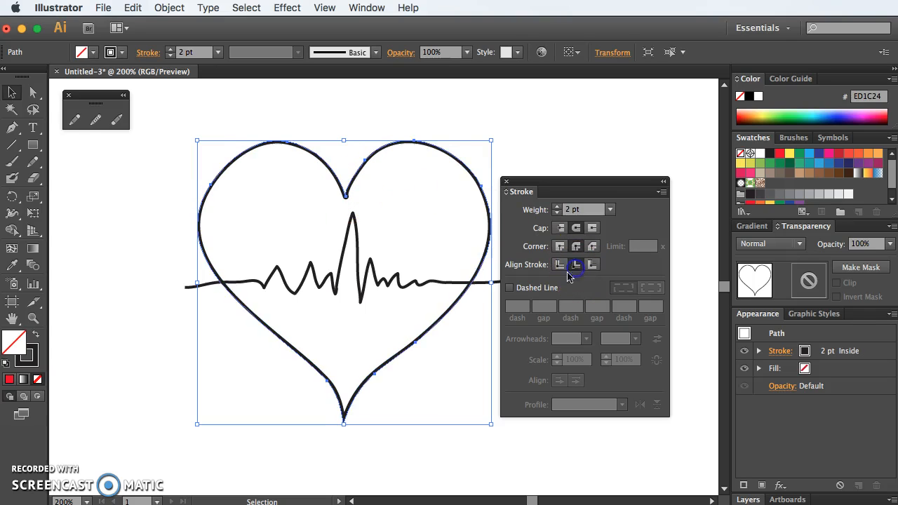
Copy the heartbeat line on its own without the heart, and clear the selection.
click(415, 119)
drag(207, 122, 459, 379)
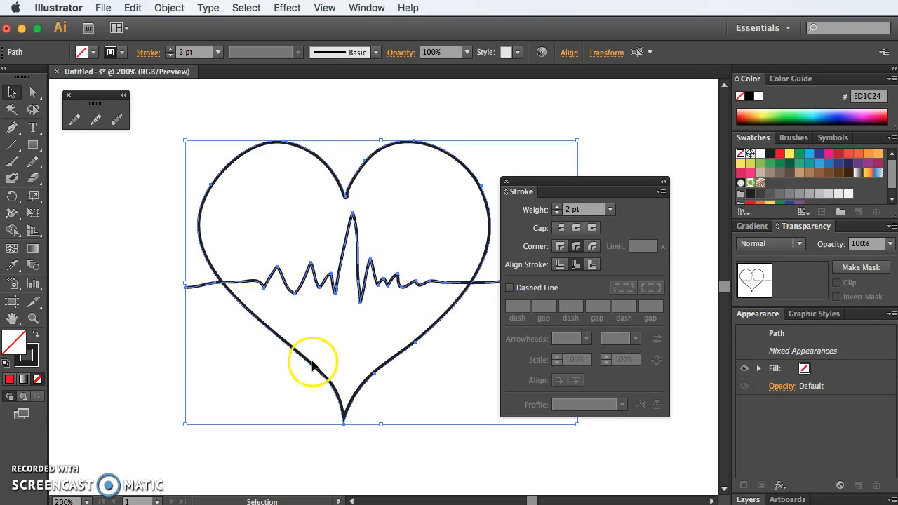
click(442, 335)
click(457, 284)
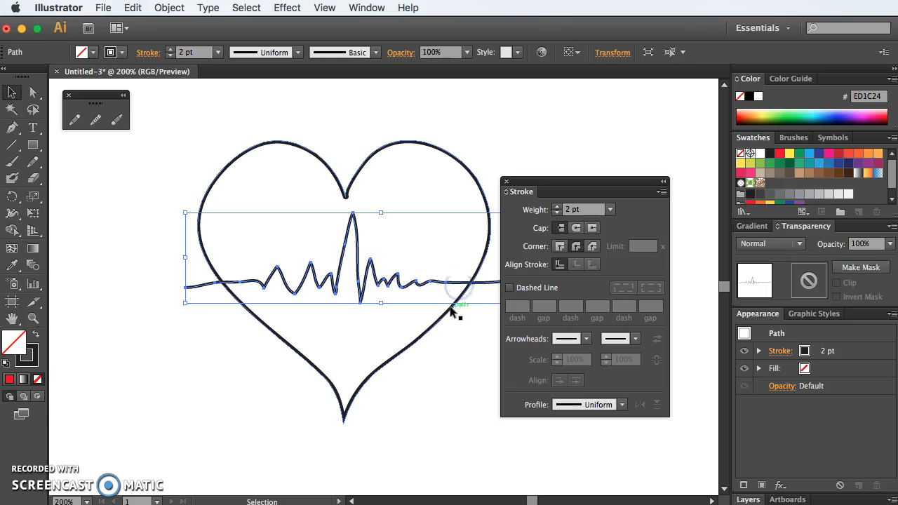
click(130, 9)
click(173, 73)
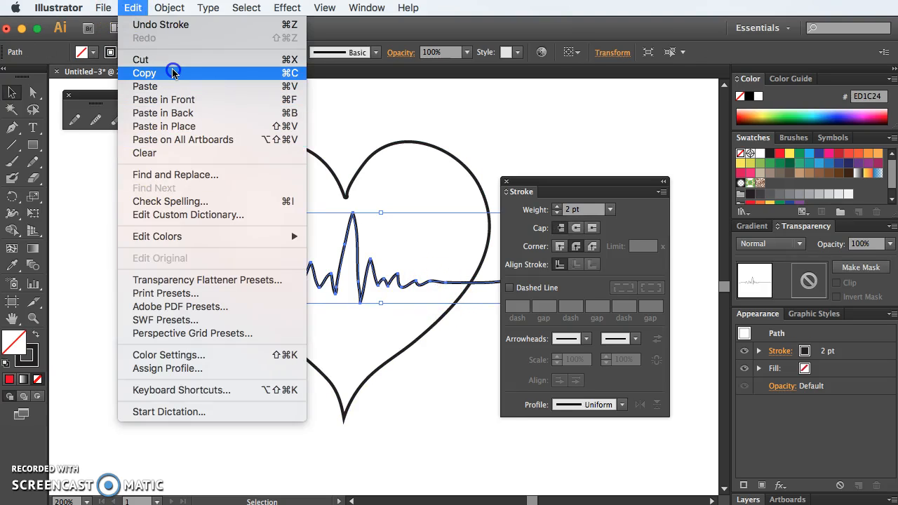
click(344, 176)
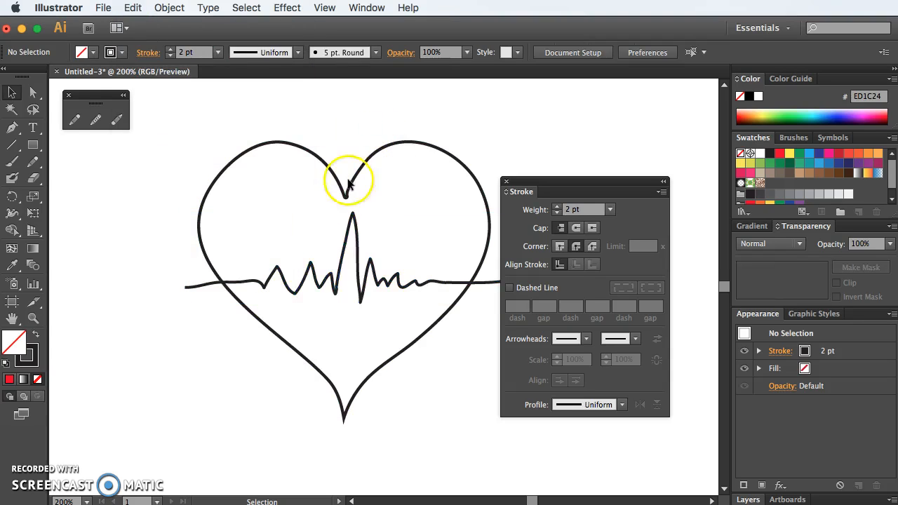
Select the heart outline together with the heartbeat line, and dock the floating Stroke panel with the Gradient and Transparency panels.
click(356, 214)
shift+click(363, 166)
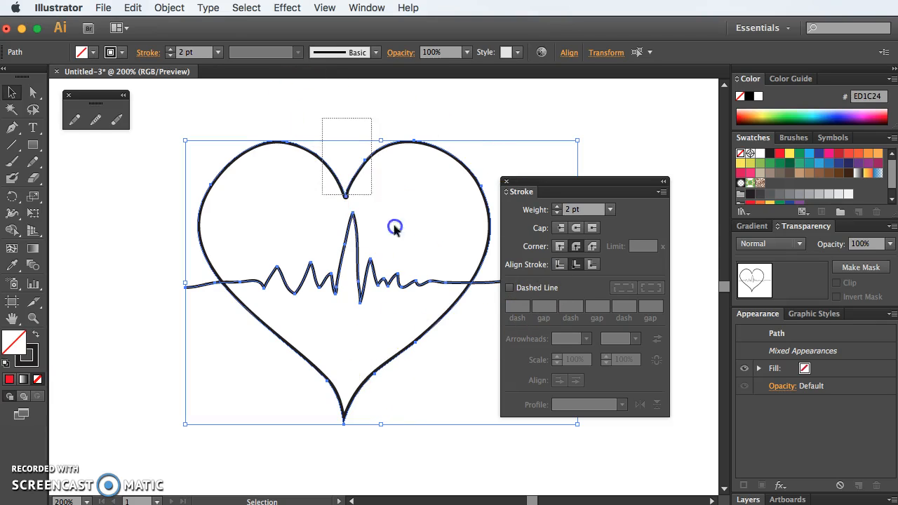
mouse_move(524, 185)
mouse_down()
mouse_move(713, 245)
mouse_move(737, 249)
mouse_move(743, 233)
mouse_move(741, 246)
mouse_up()
drag(854, 256, 743, 254)
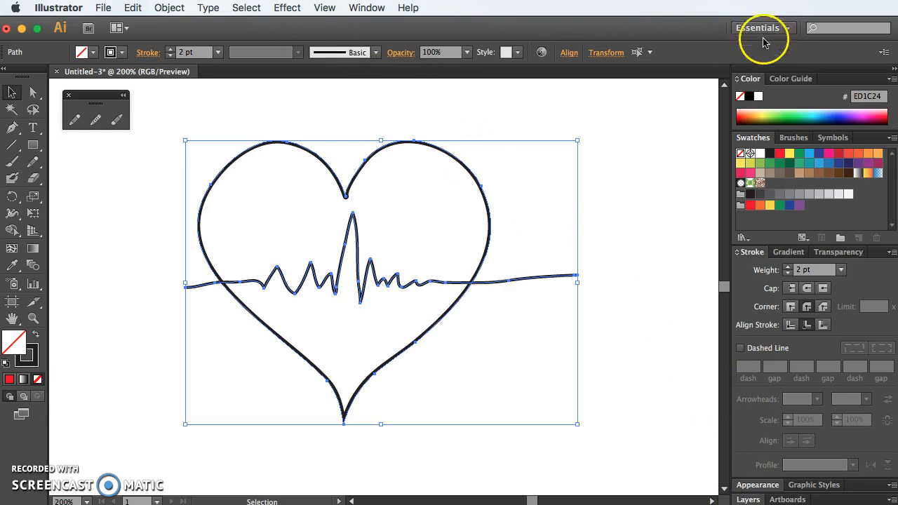
Use the Pathfinder Divide operation to split the heart along the heartbeat line.
click(367, 8)
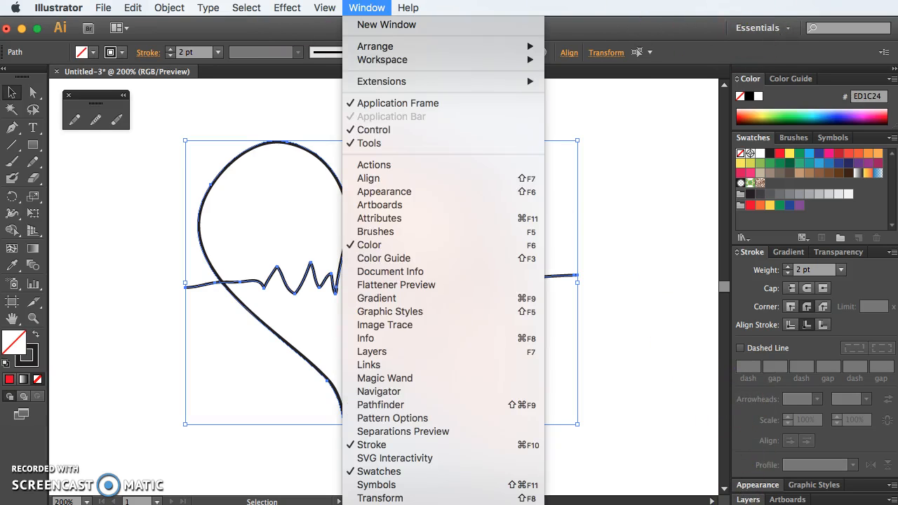
click(396, 404)
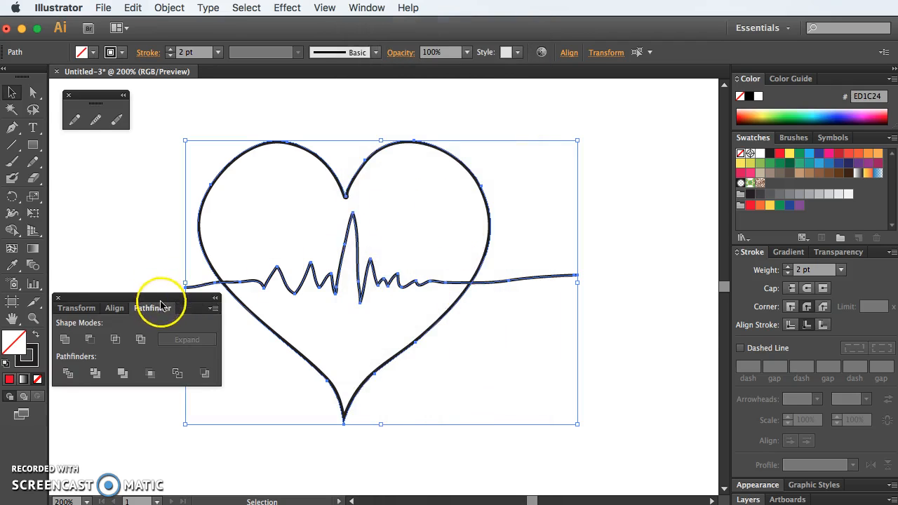
drag(184, 298, 662, 117)
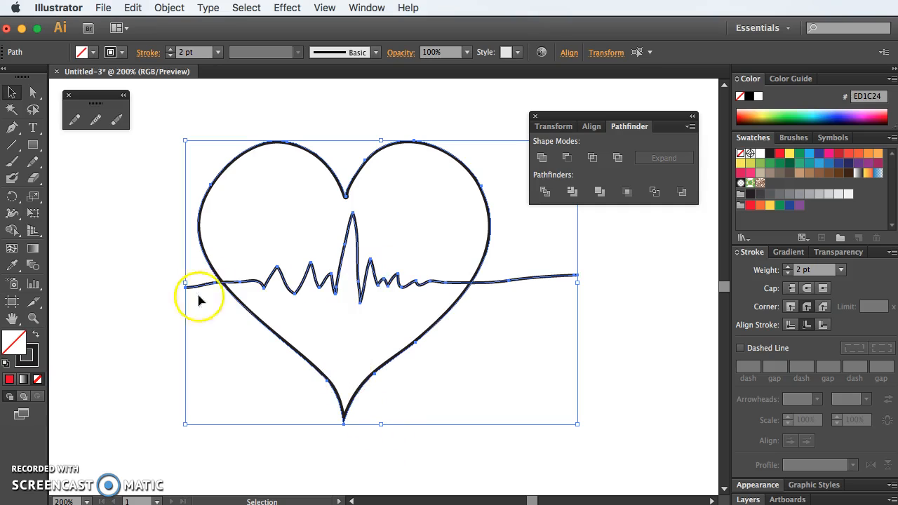
click(546, 192)
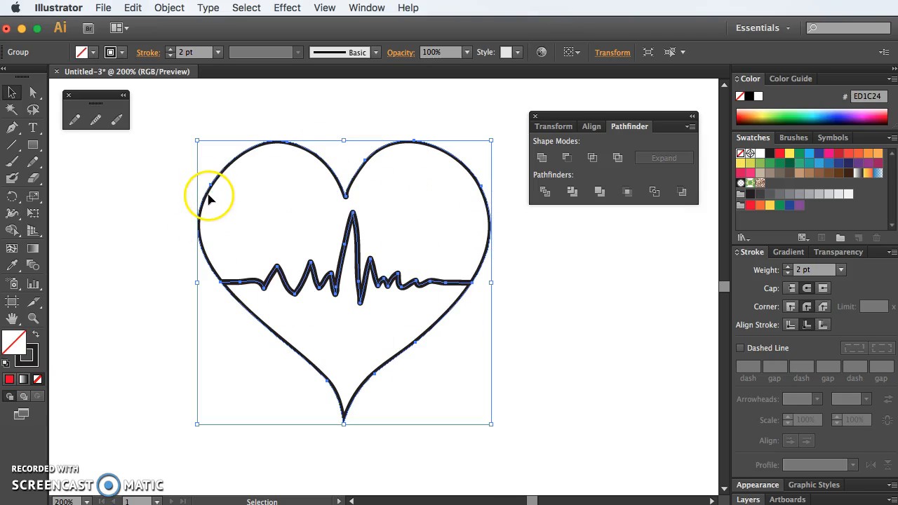
Compare inside and centre stroke alignment on the divided heart, and keep the stroke aligned to the centre.
click(792, 325)
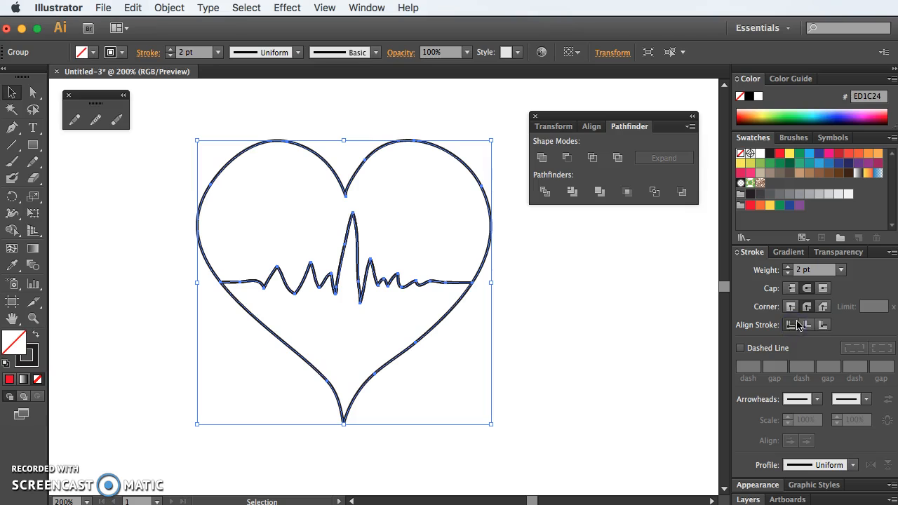
click(808, 324)
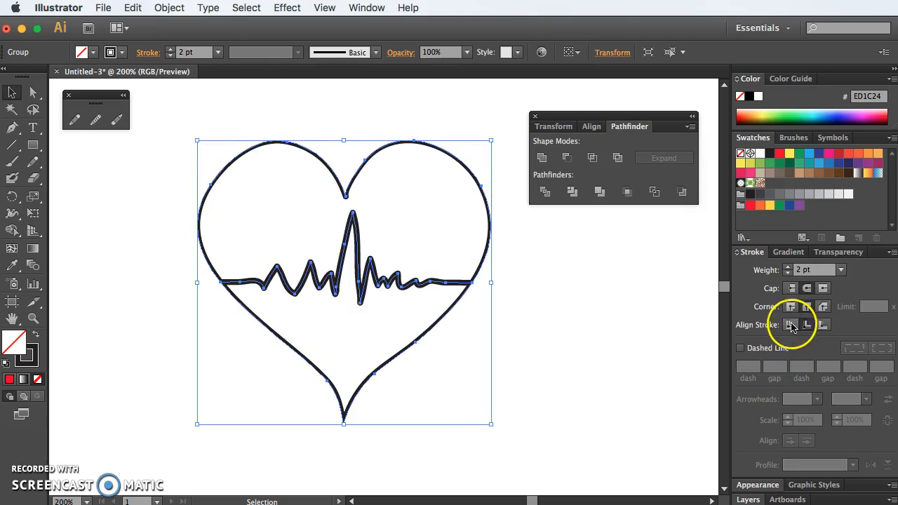
click(791, 325)
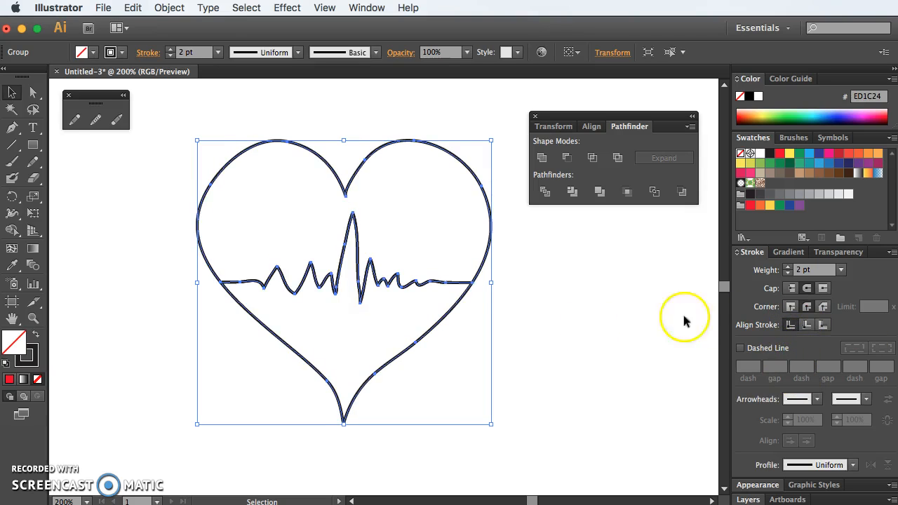
Ungroup the divided heart into separate pieces.
click(491, 210)
click(489, 209)
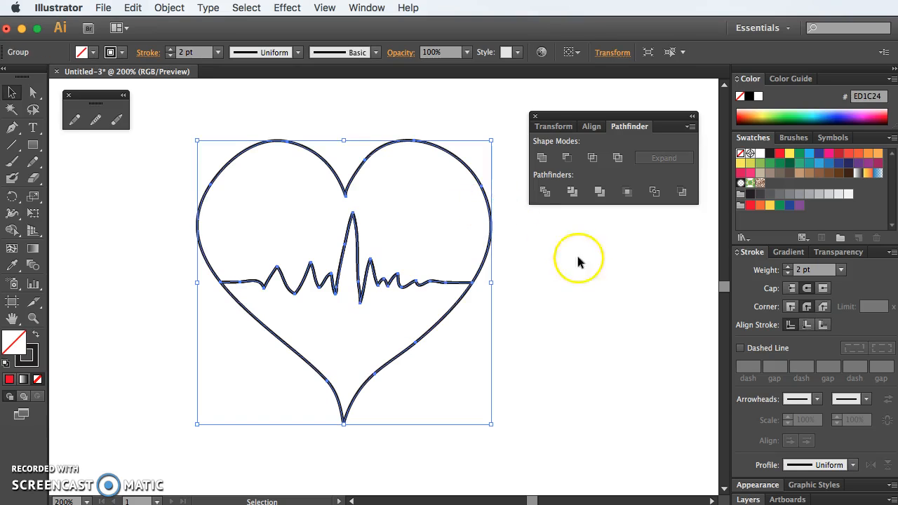
right_click(467, 278)
click(494, 359)
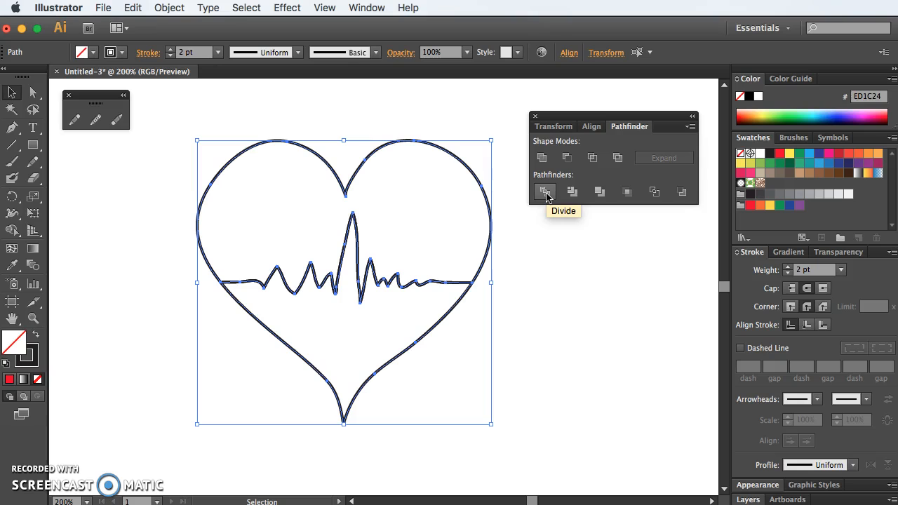
Fill the upper piece of the heart with orange F15A29 and remove its stroke.
click(520, 250)
click(490, 250)
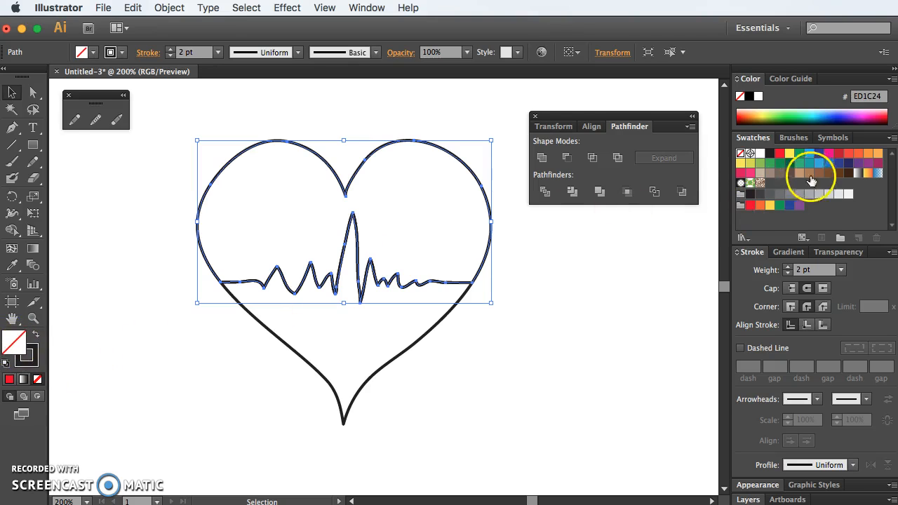
click(859, 160)
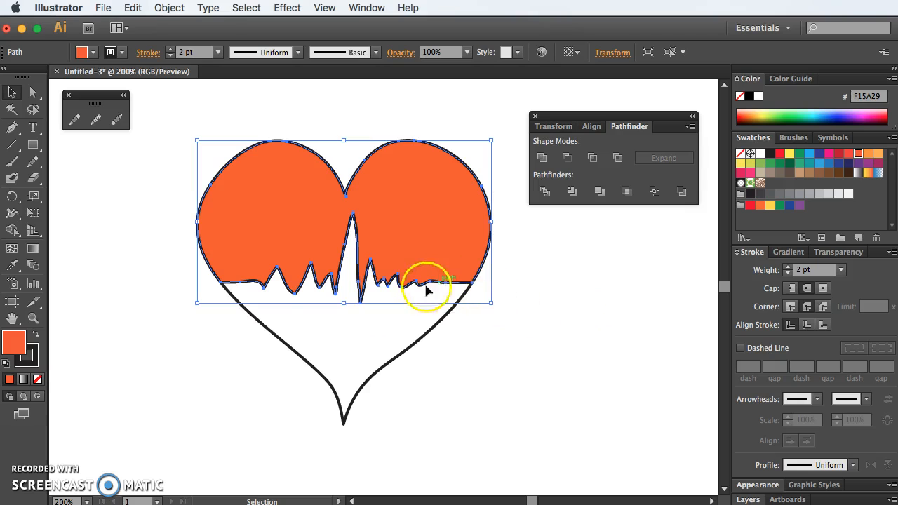
click(32, 359)
click(38, 379)
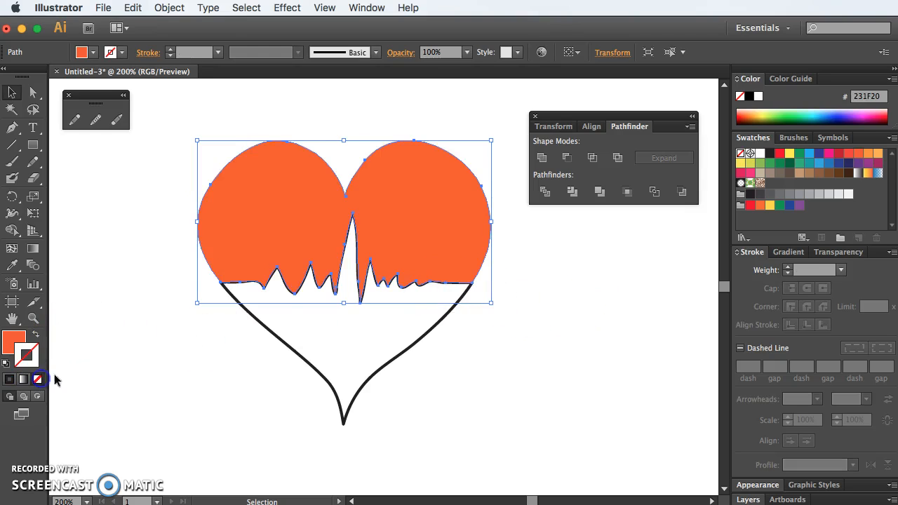
Fill the lower piece of the heart with red ED1C24, remove its stroke and clear the selection.
click(461, 385)
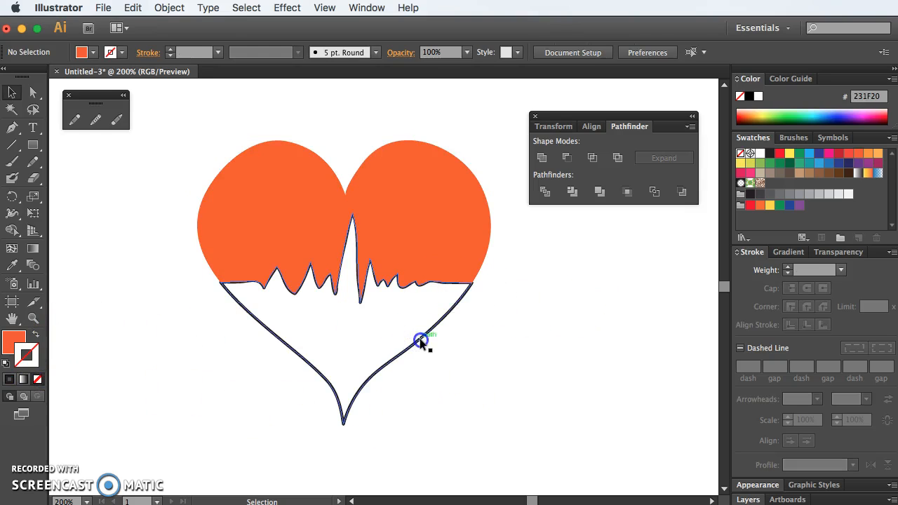
click(420, 341)
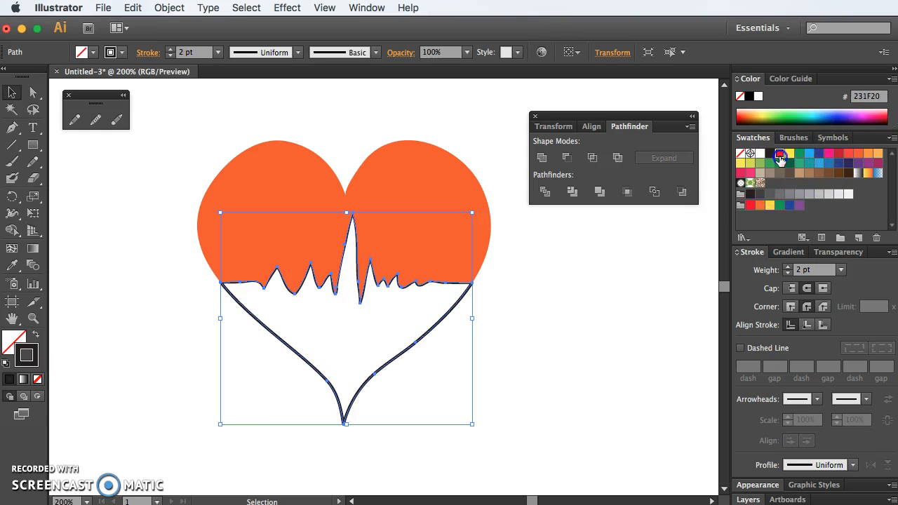
click(779, 155)
click(36, 336)
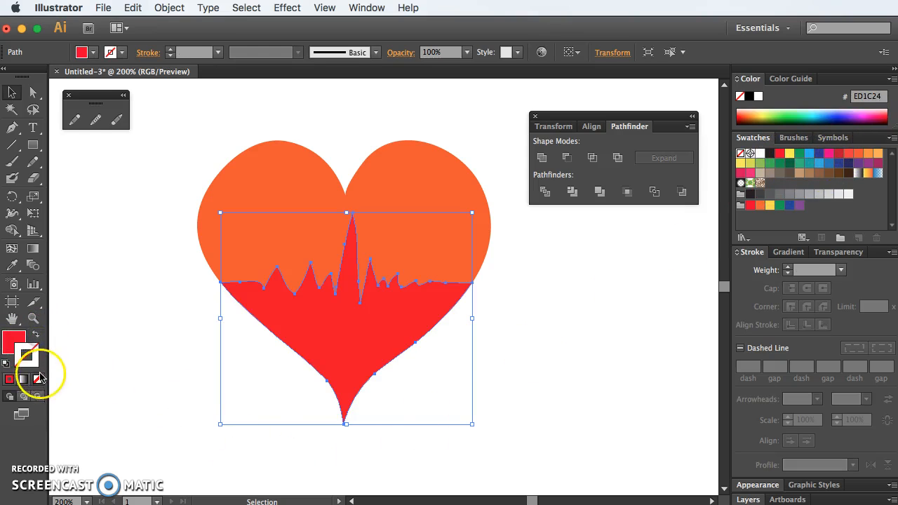
click(175, 287)
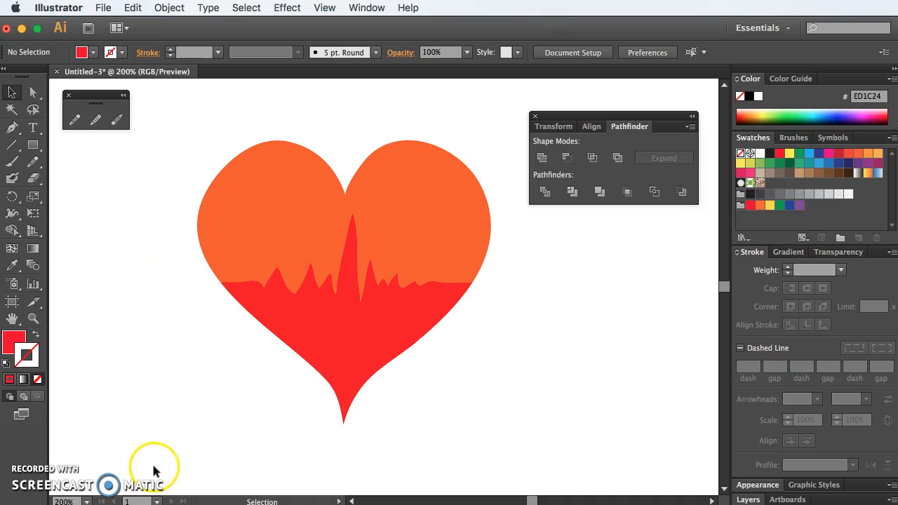
Change the lower heart piece's fill to a darker red swatch and clear the selection.
click(386, 332)
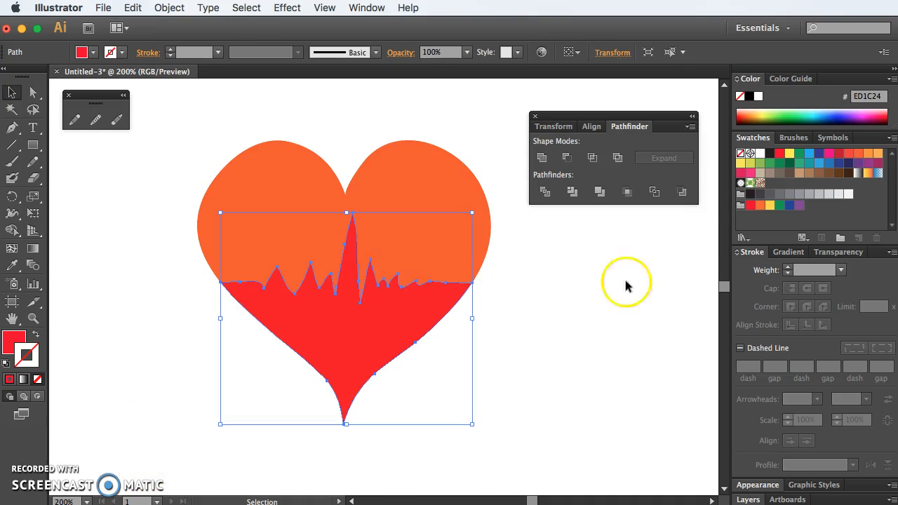
click(840, 157)
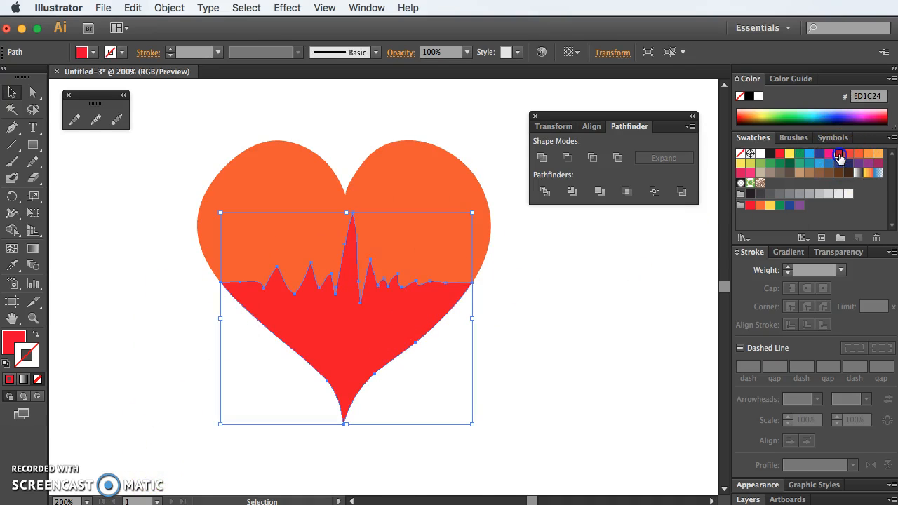
drag(302, 364, 14, 336)
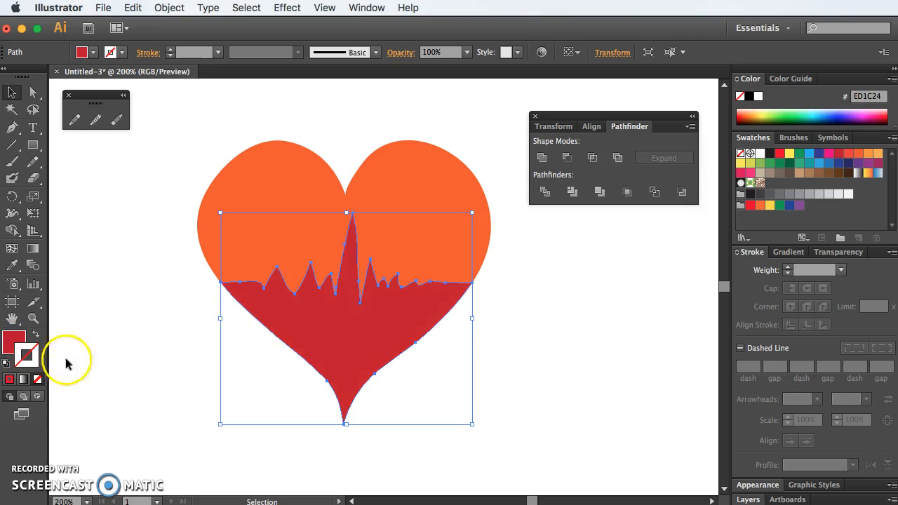
click(558, 265)
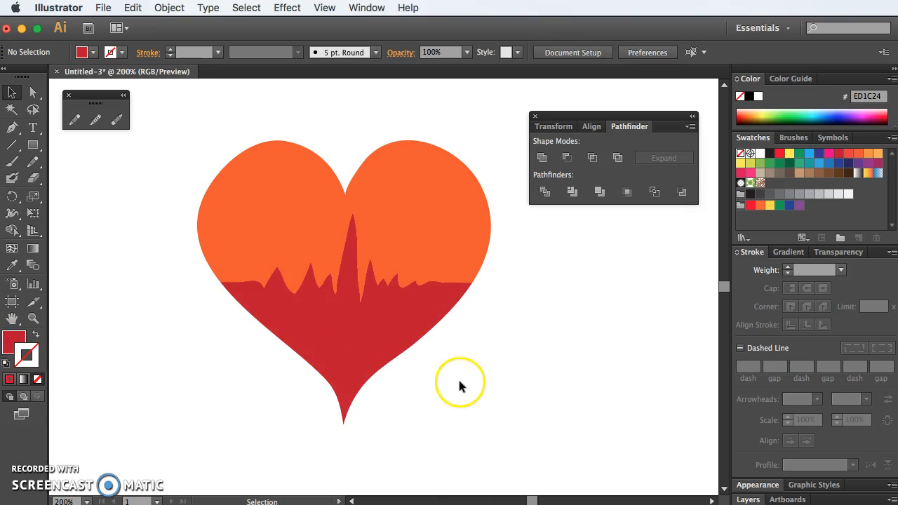
Paste the copied heartbeat line in place over the heart and make its stroke white.
click(133, 8)
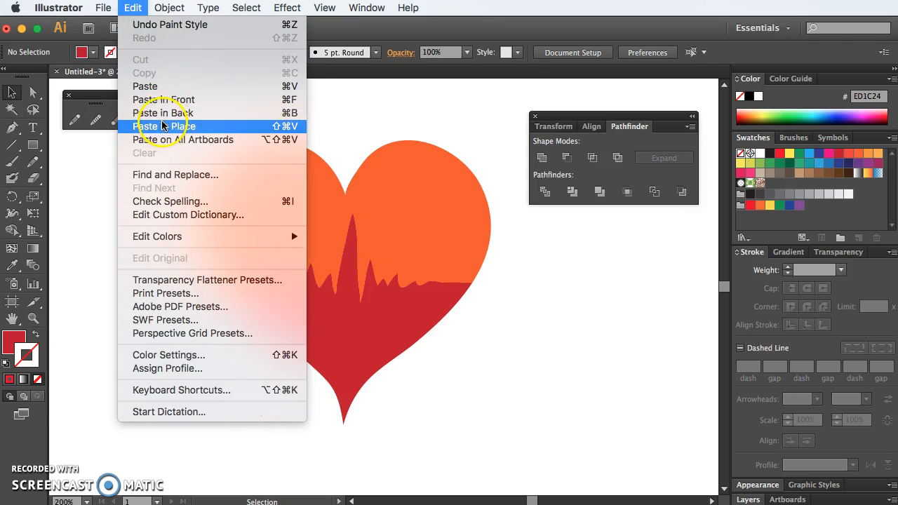
click(168, 128)
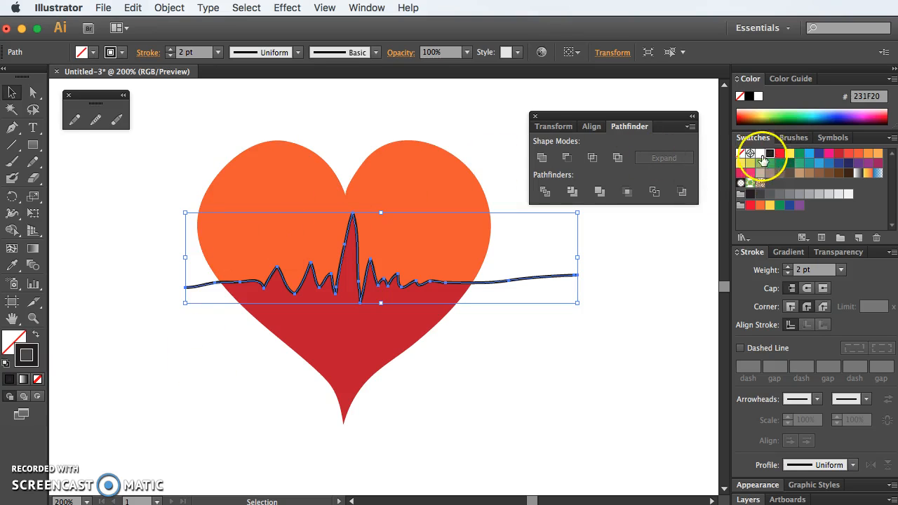
click(760, 153)
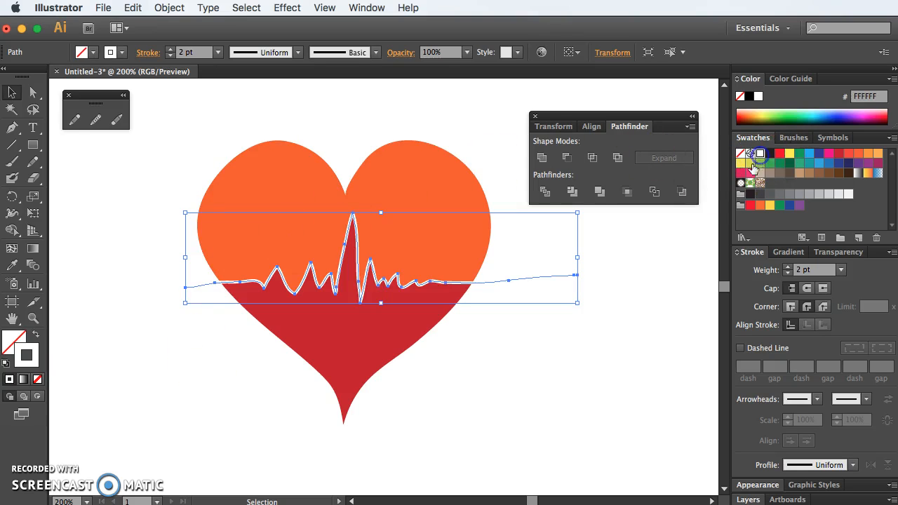
click(455, 130)
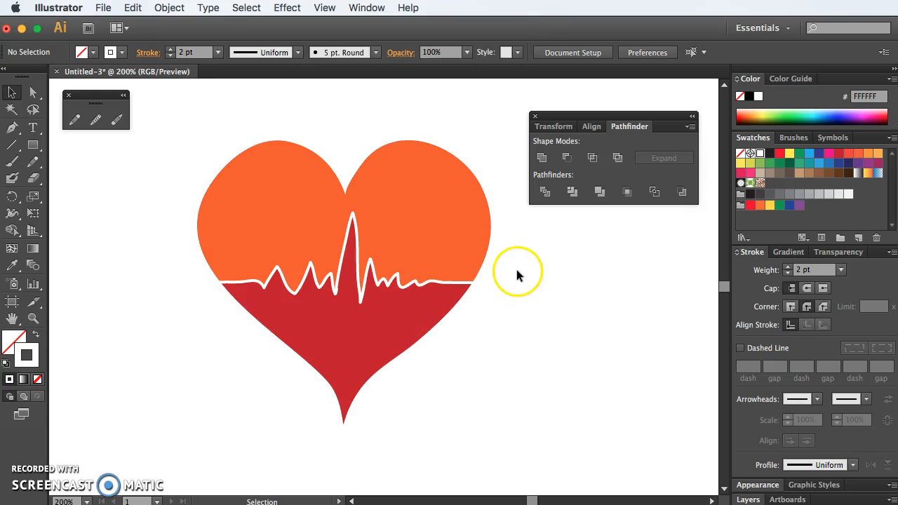
key(super+minus)
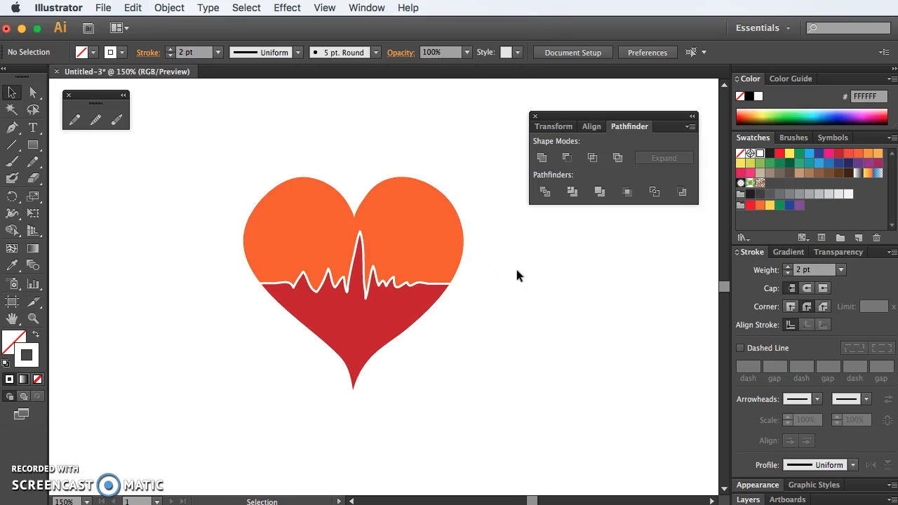
key(super+equal)
click(216, 161)
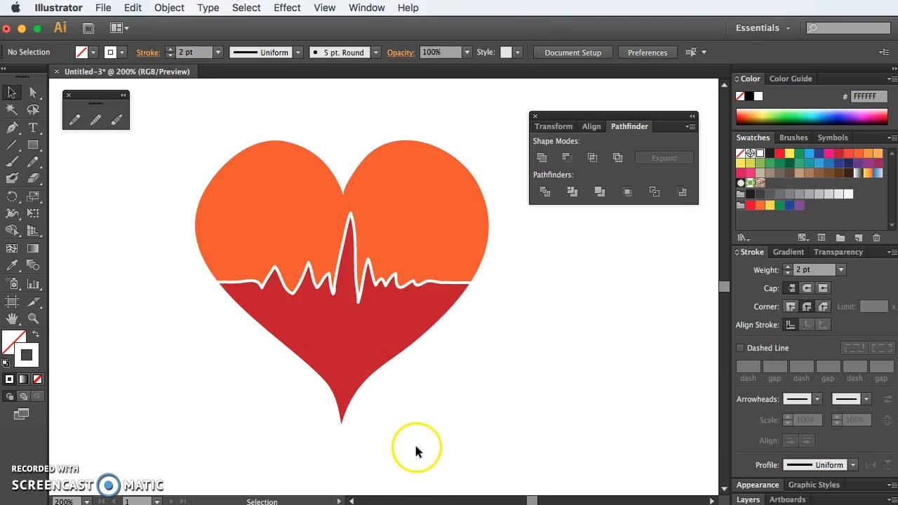
Add a new layer above the heart artwork and lock Layer 1.
click(746, 497)
click(857, 500)
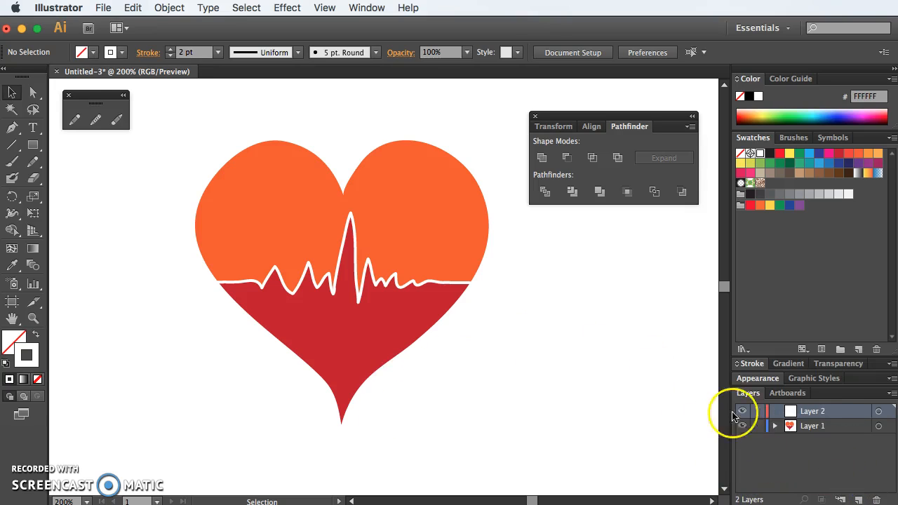
click(757, 427)
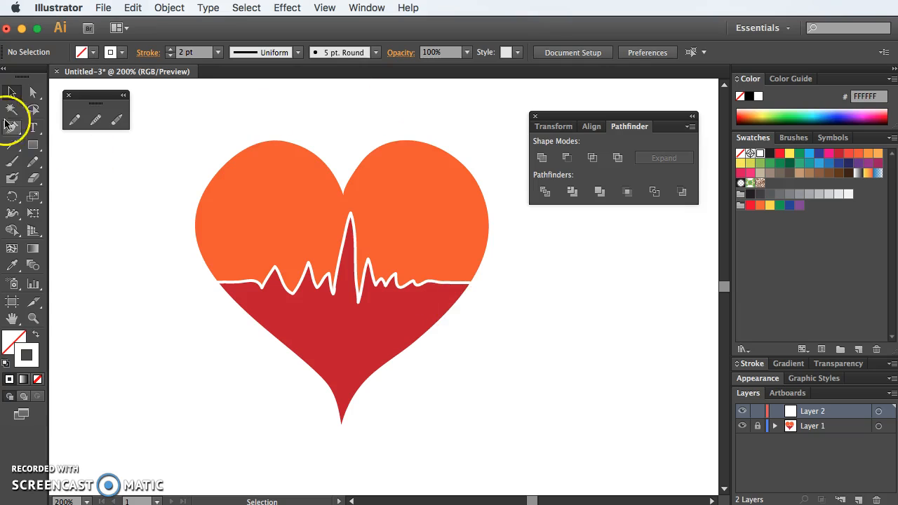
Draw a winding Pencil path inside the heart's upper-left lobe on the new layer, and give it a light orange FBB040 stroke.
click(75, 120)
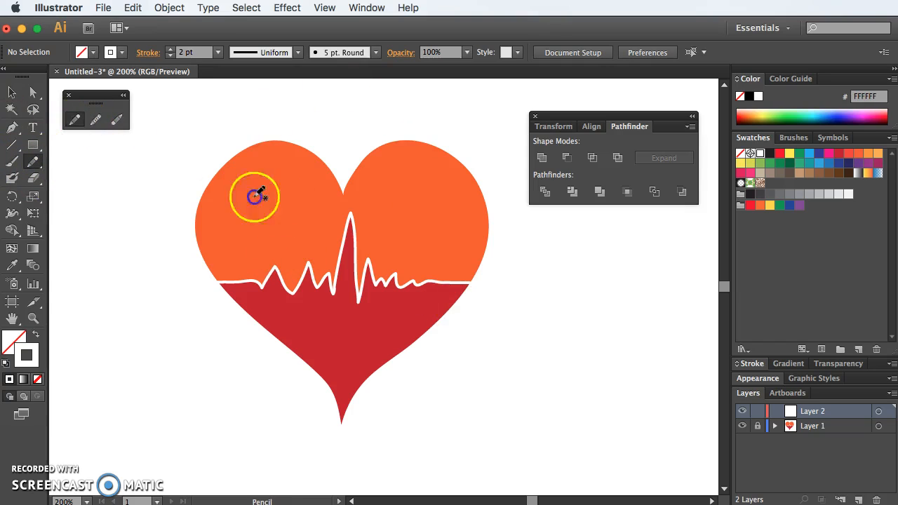
drag(245, 237, 232, 210)
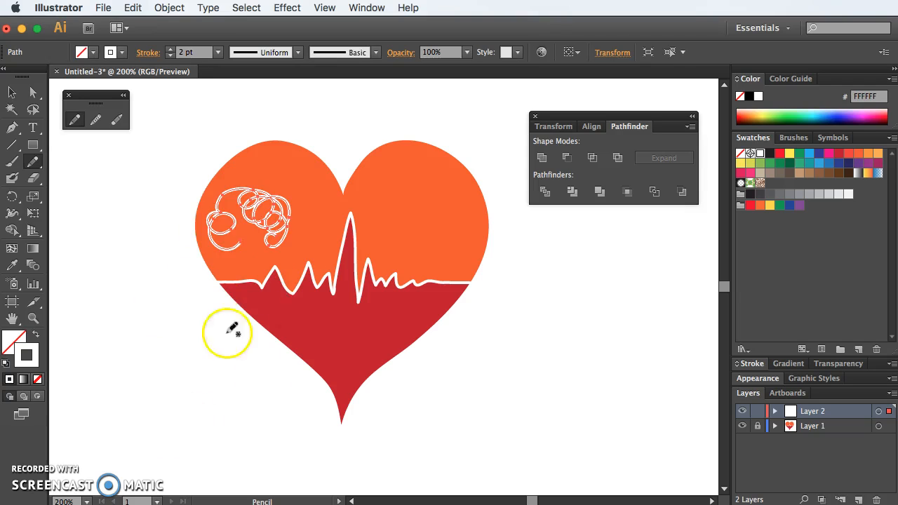
key(super+z)
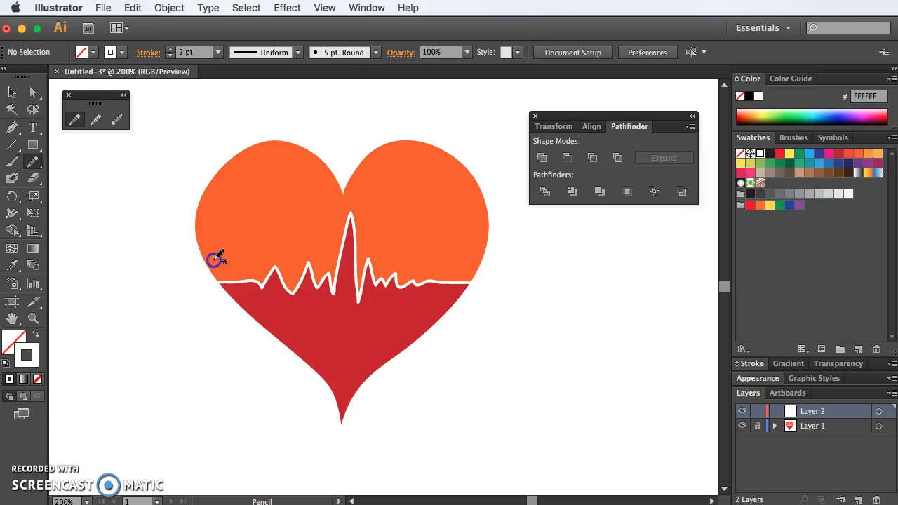
drag(290, 208, 290, 211)
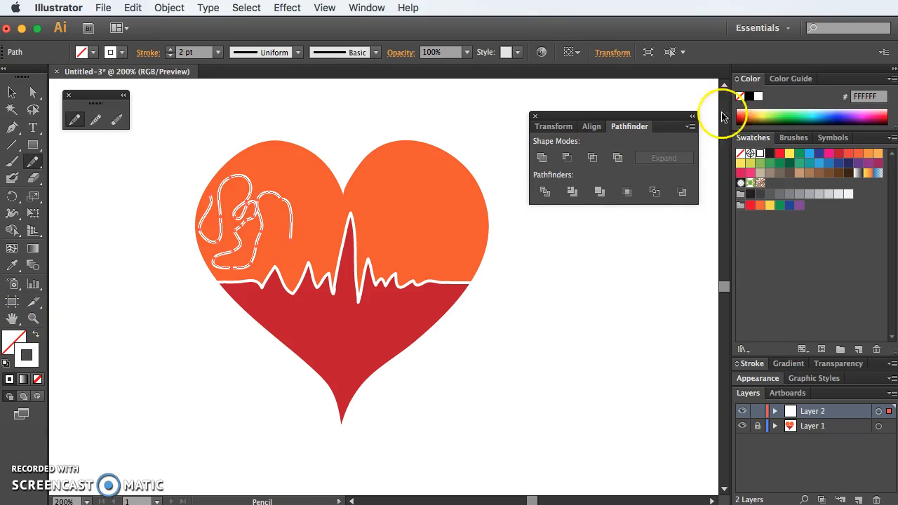
click(874, 154)
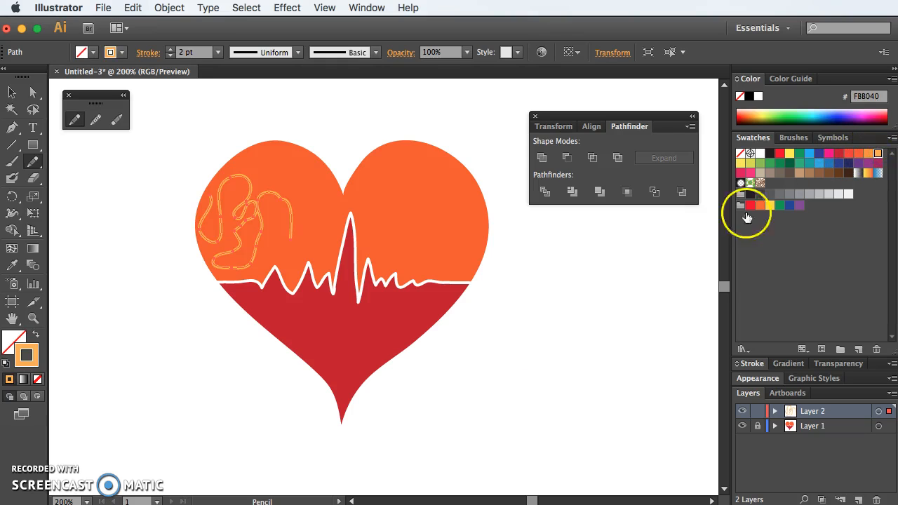
Clear the selection and reselect the winding light orange path inside the heart's upper-left lobe.
click(9, 91)
click(279, 129)
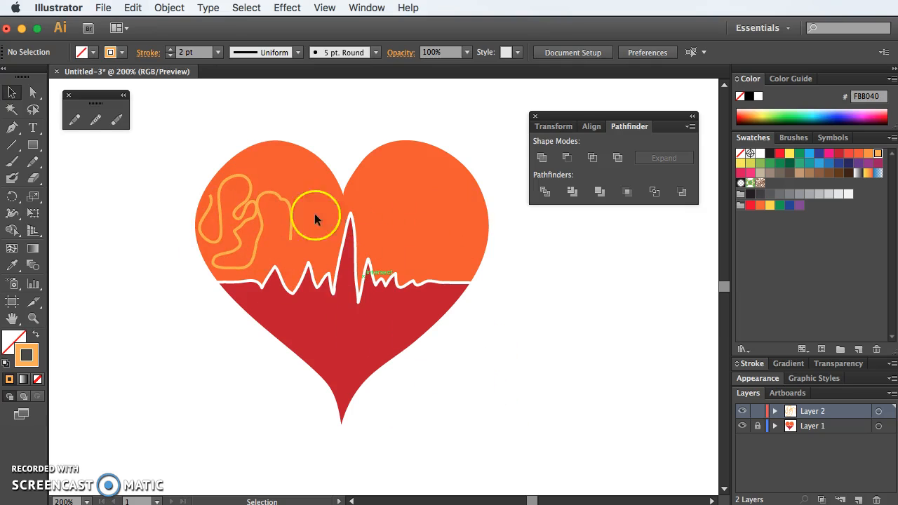
click(283, 199)
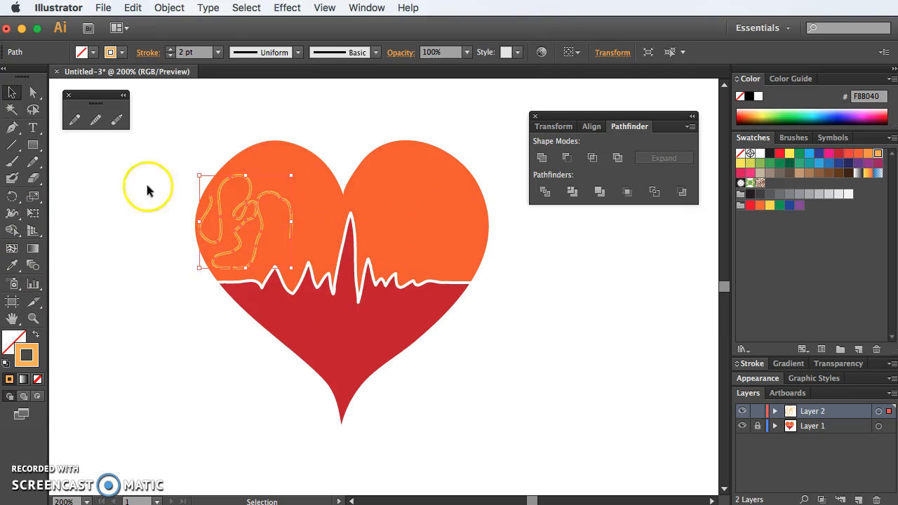
Turn off Keep selected and Edit selected paths in the Pencil tool's options.
double_click(32, 167)
drag(305, 171, 390, 115)
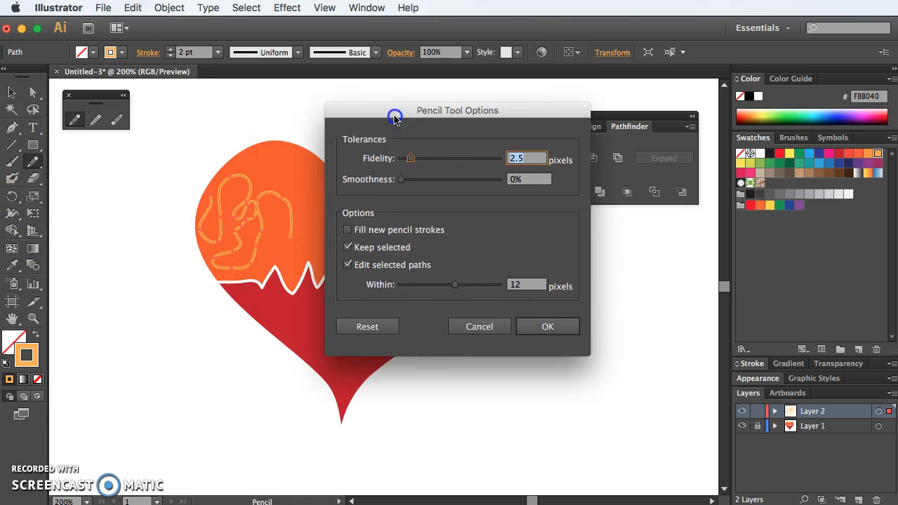
click(351, 247)
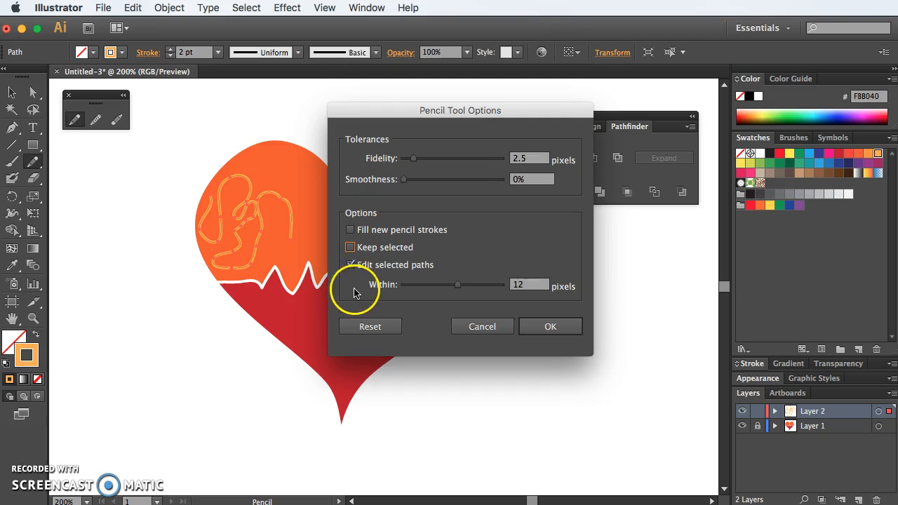
click(350, 265)
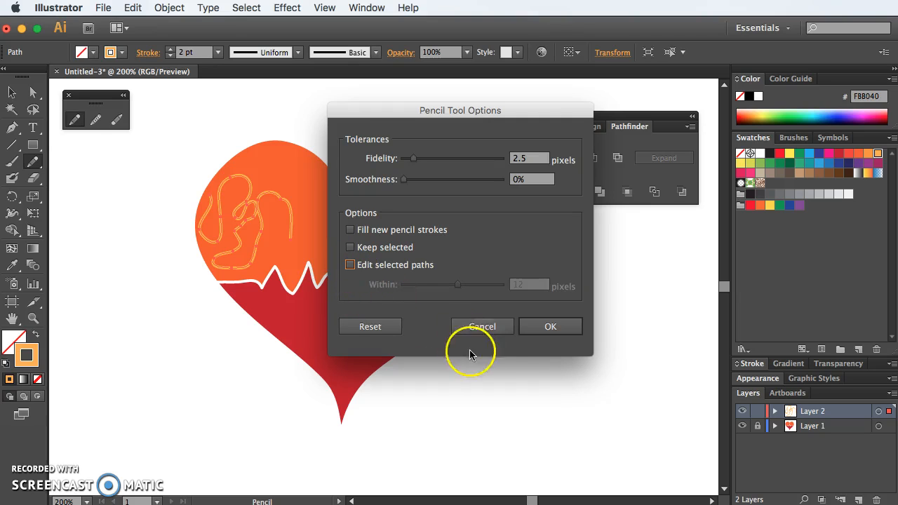
click(550, 327)
Remove the winding path from Layer 2, and re-enable Keep selected and Edit selected paths within 12 pixels for the Pencil tool.
click(197, 181)
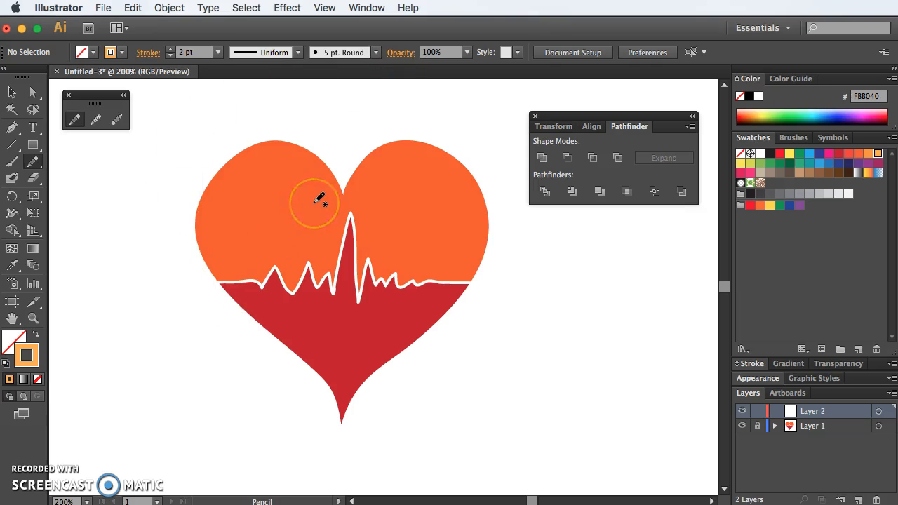
double_click(33, 161)
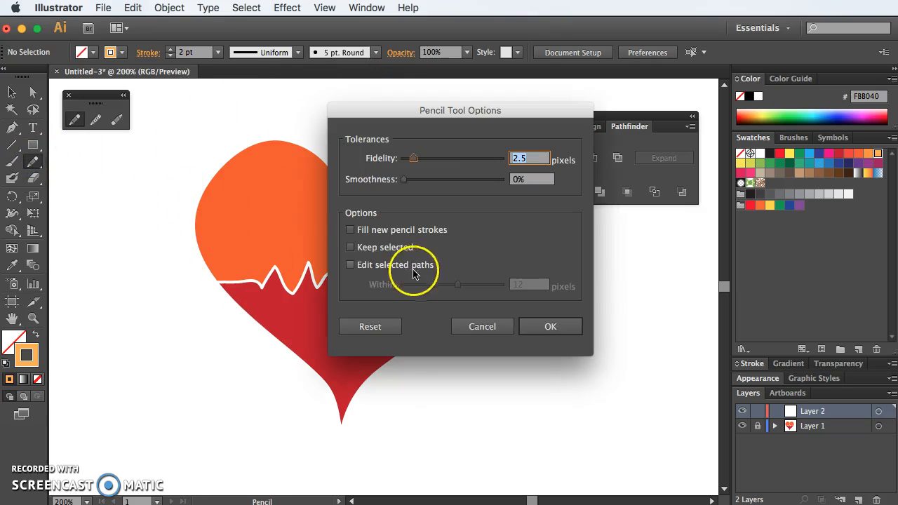
click(350, 247)
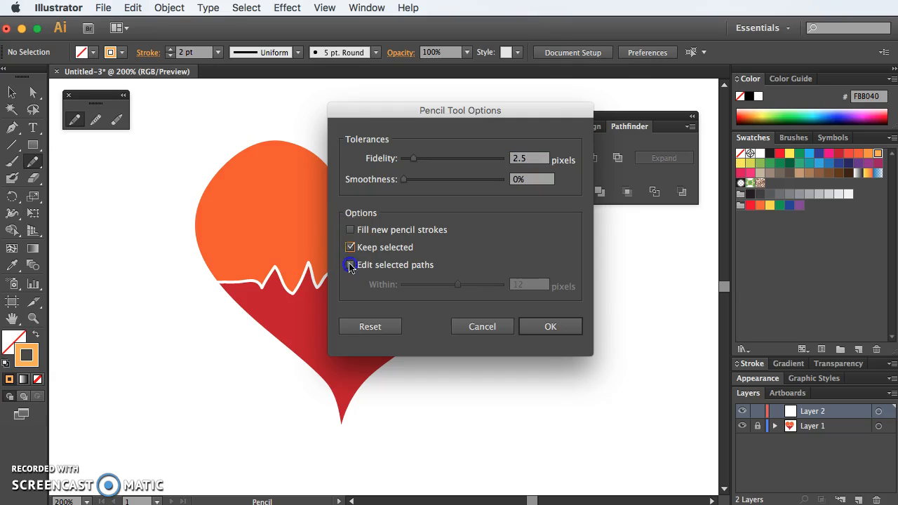
click(350, 265)
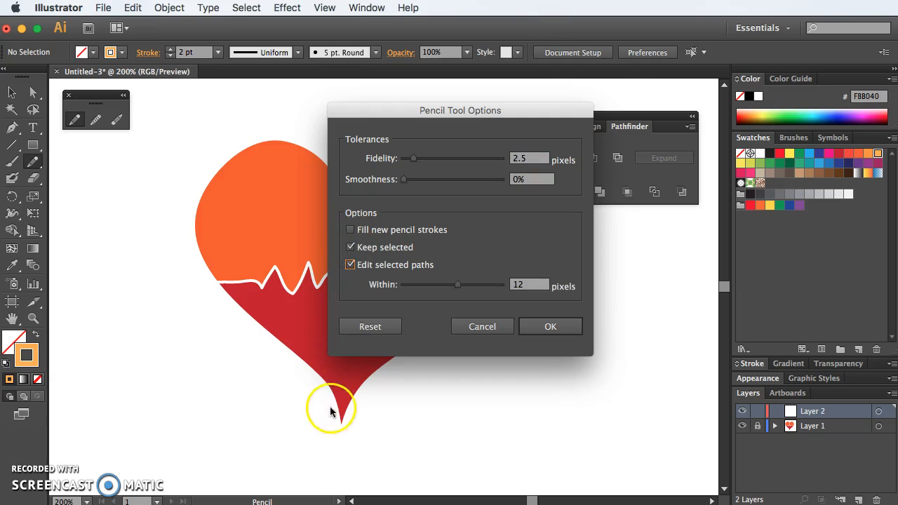
click(554, 328)
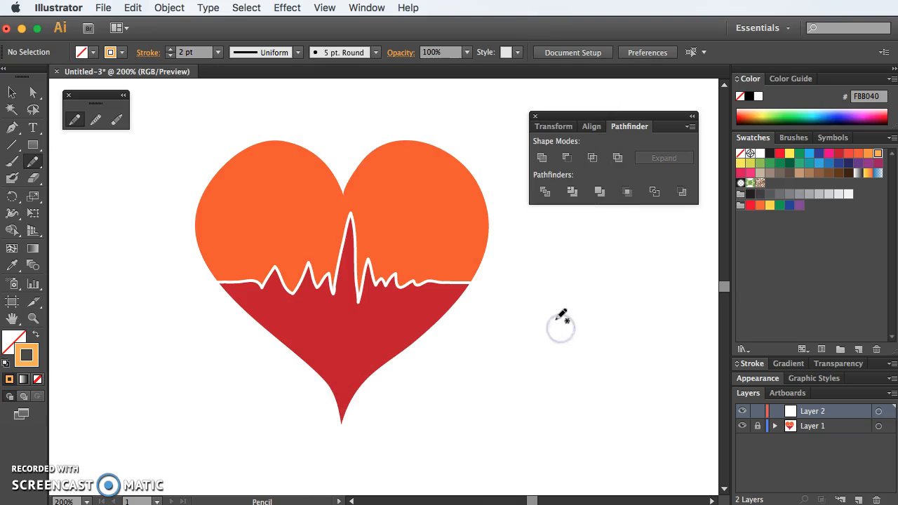